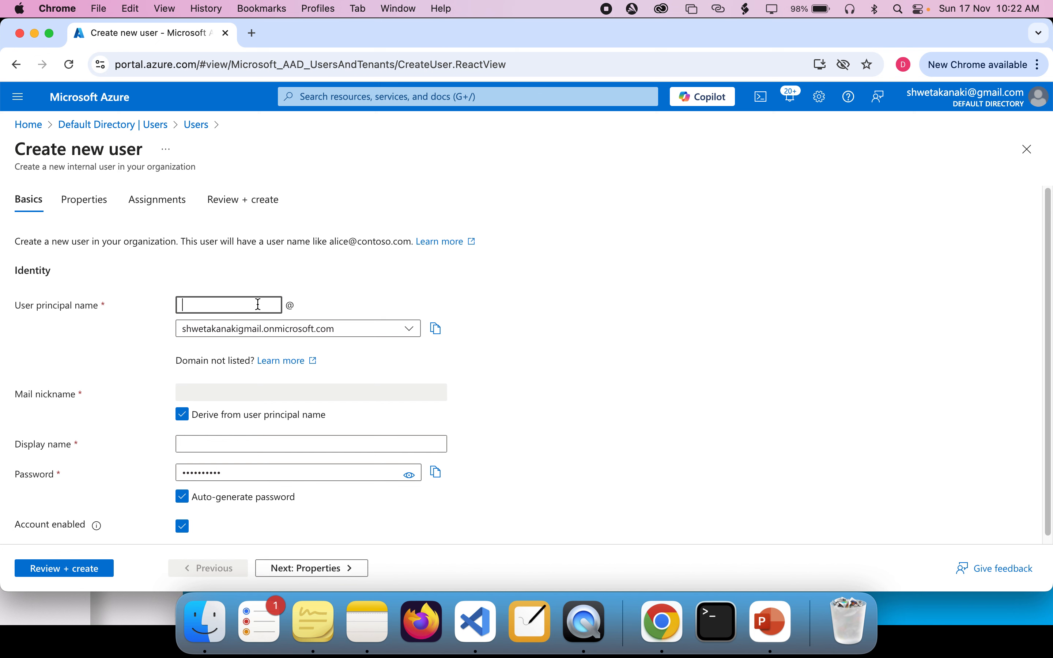
# Enter cloud1 as both the user principal name and the display name
pyautogui.write('cloud1')
pyautogui.doubleClick(225, 305)
pyautogui.press('super+c')
pyautogui.scroll(-1, 224, 305)
pyautogui.click(245, 436)
pyautogui.press('super+v')
# Turn off auto-generated password, set a manual password, and create user cloud1
pyautogui.click(219, 464)
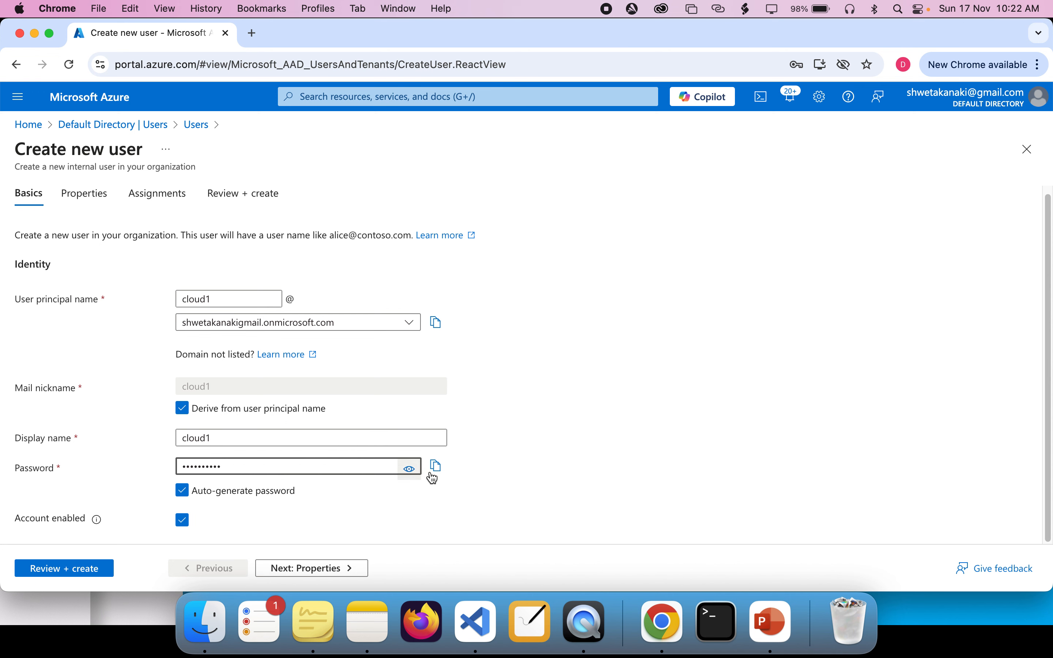
pyautogui.click(182, 497)
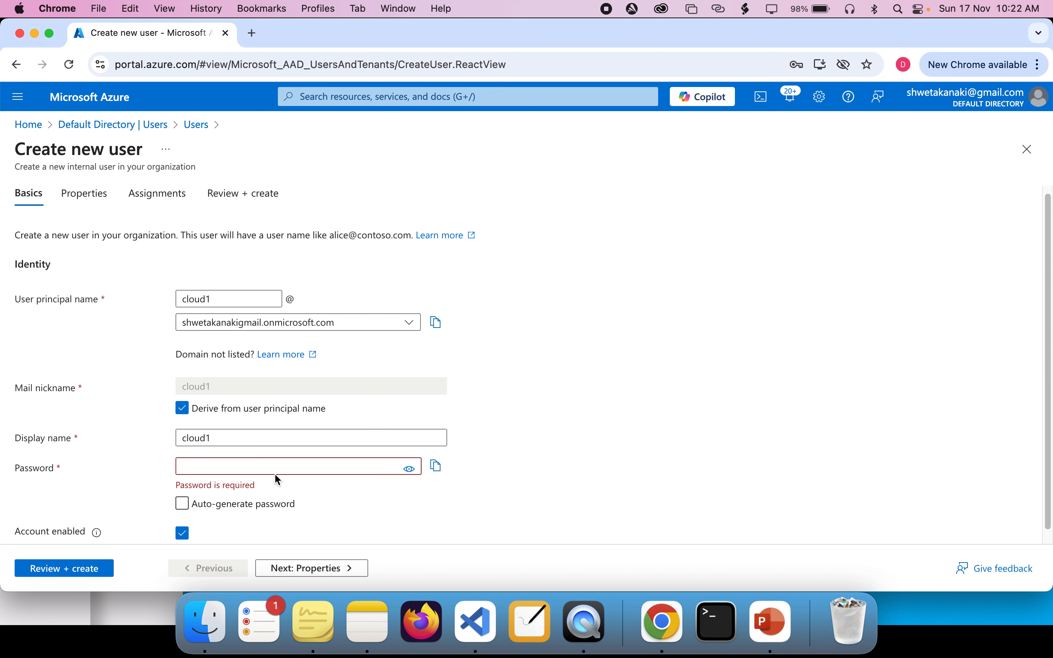
pyautogui.click(371, 464)
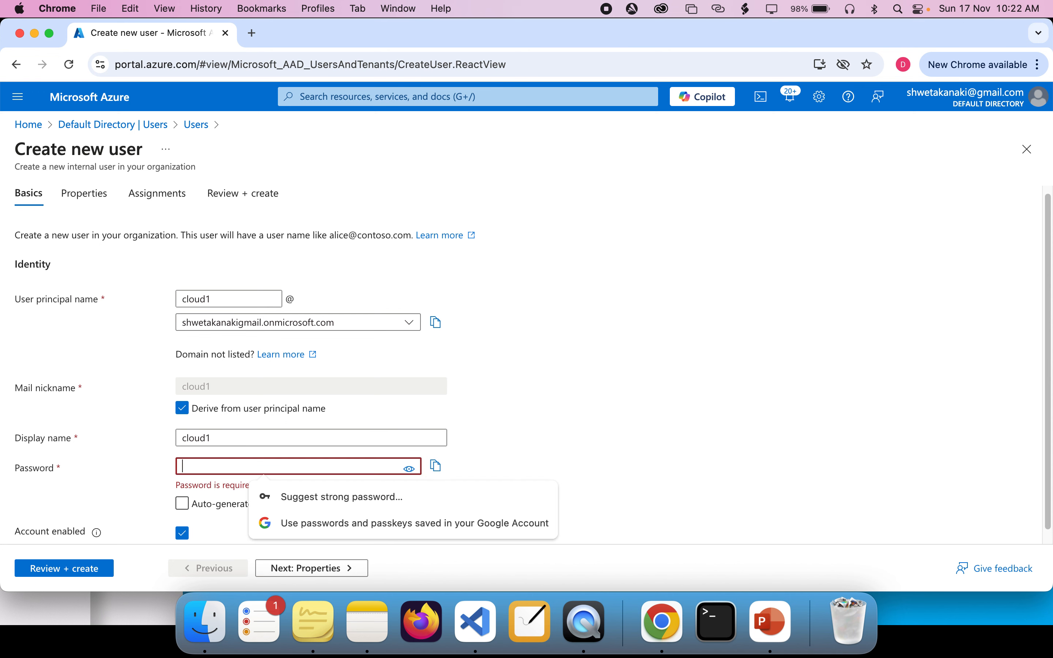
pyautogui.write('••••••••••••')
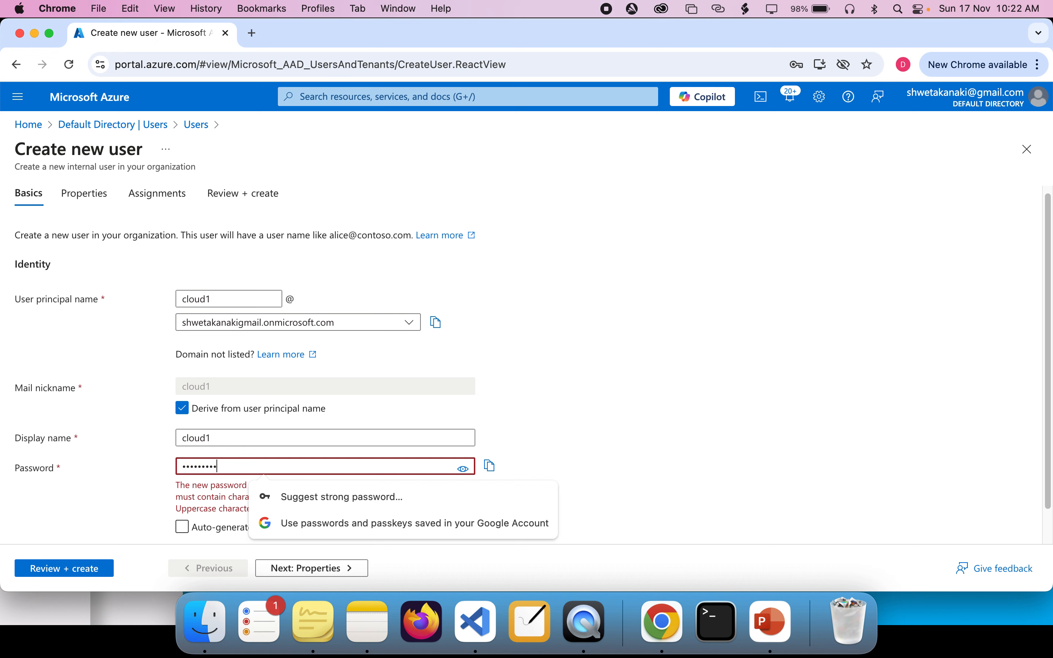
pyautogui.click(72, 570)
pyautogui.click(57, 570)
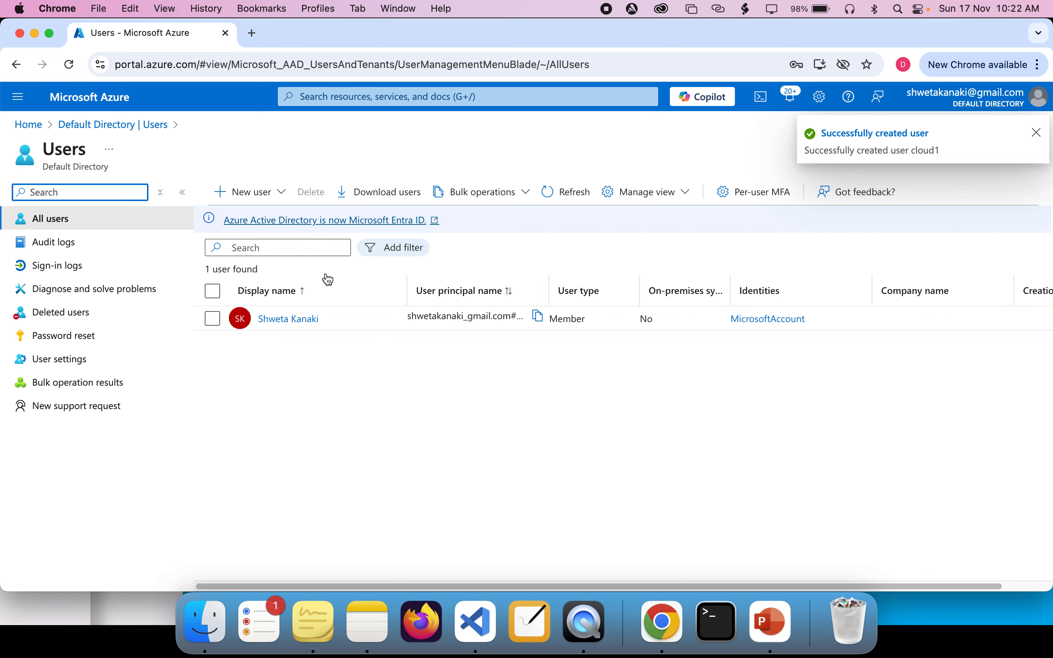
# Start a new internal user with principal name cloud2 and fill in its display name
pyautogui.click(576, 192)
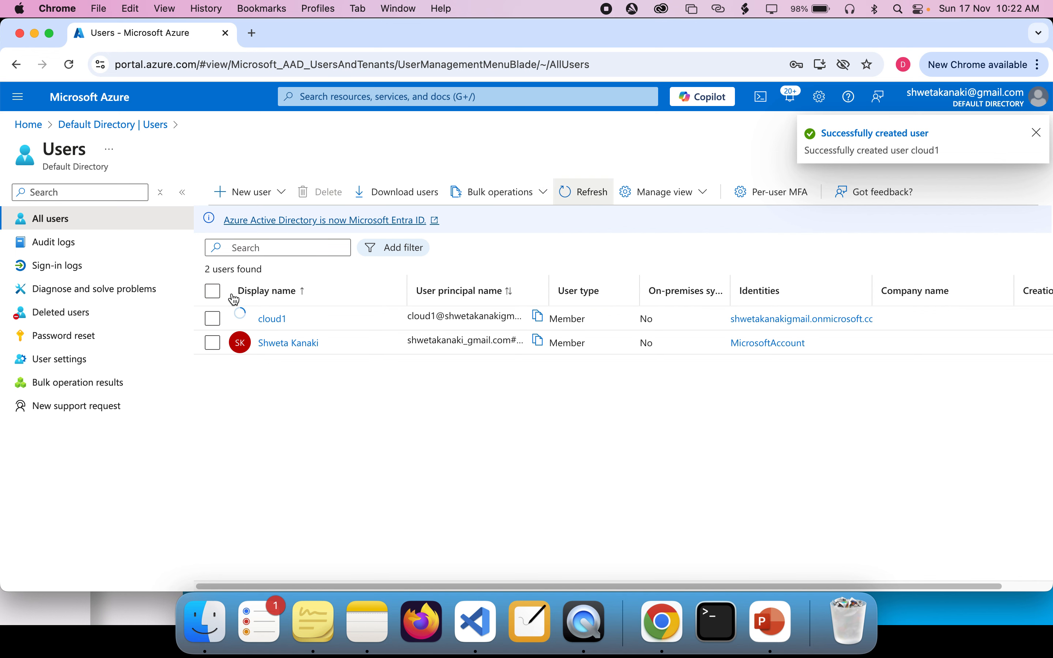
pyautogui.click(256, 192)
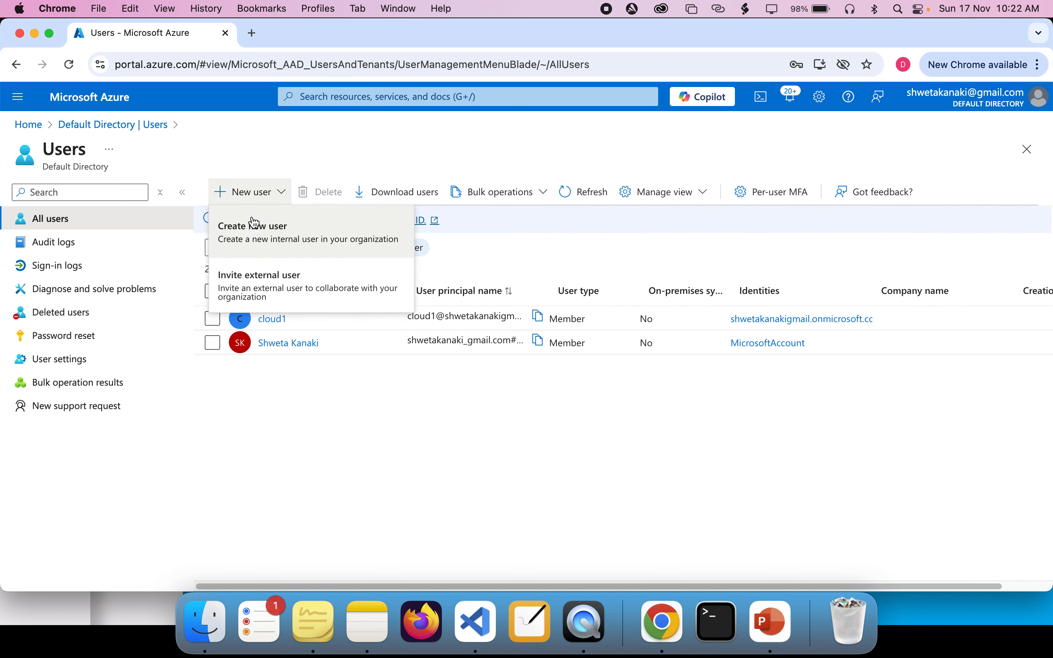
pyautogui.click(252, 226)
pyautogui.click(224, 309)
pyautogui.write('cloud2')
pyautogui.click(224, 439)
pyautogui.write('cloud1')
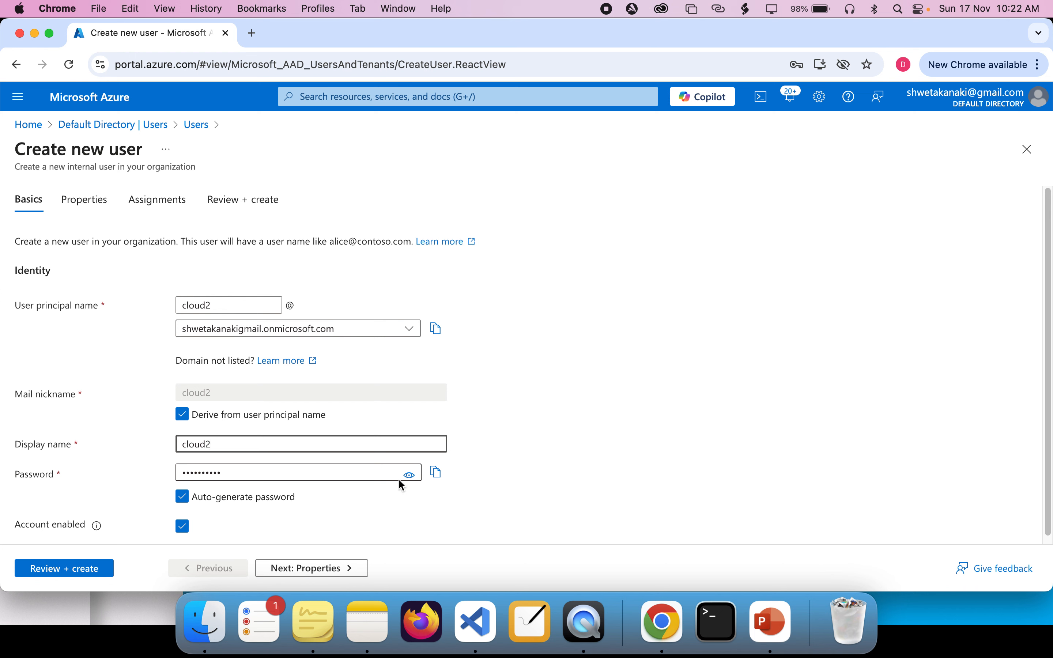
# Replace the auto-generated password with a manually typed password and verify it
pyautogui.click(408, 477)
pyautogui.doubleClick(305, 478)
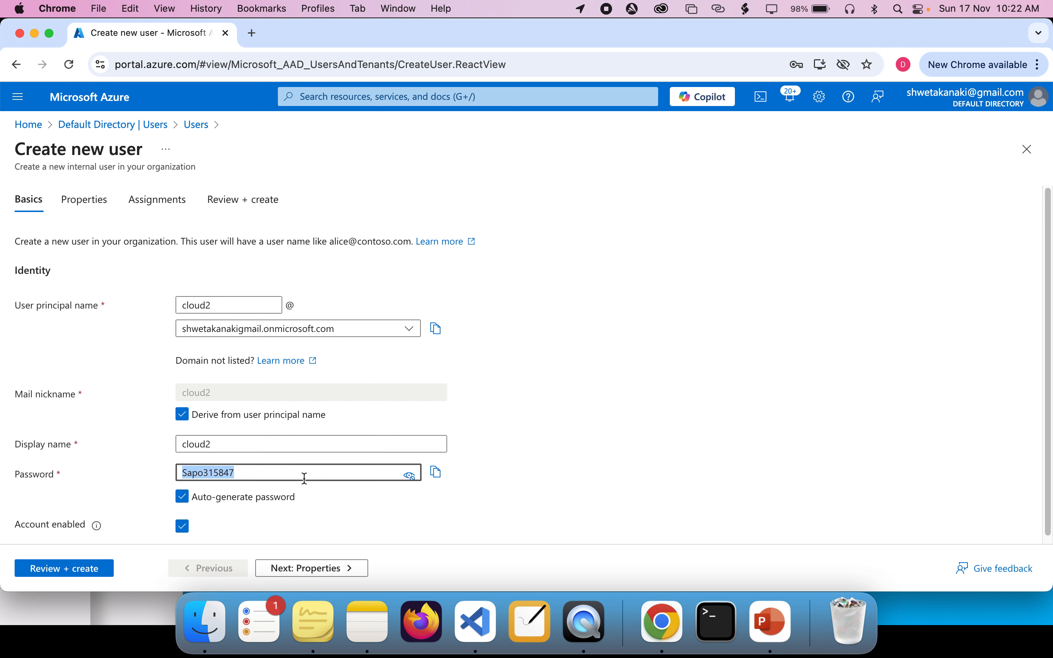
pyautogui.click(305, 478)
pyautogui.doubleClick(304, 475)
pyautogui.click(182, 497)
pyautogui.click(228, 474)
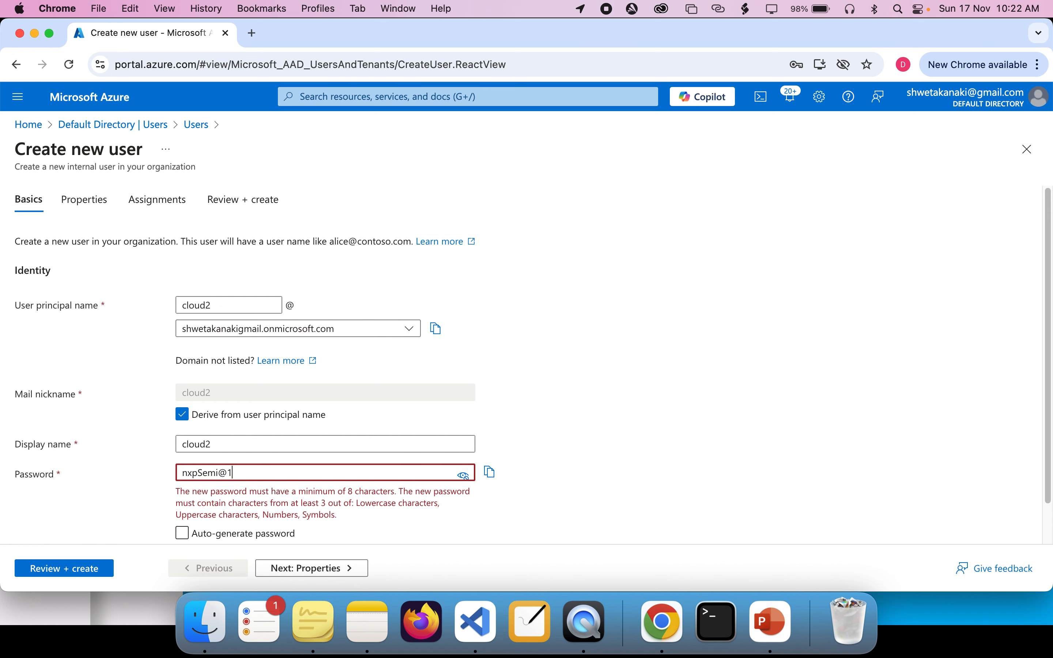
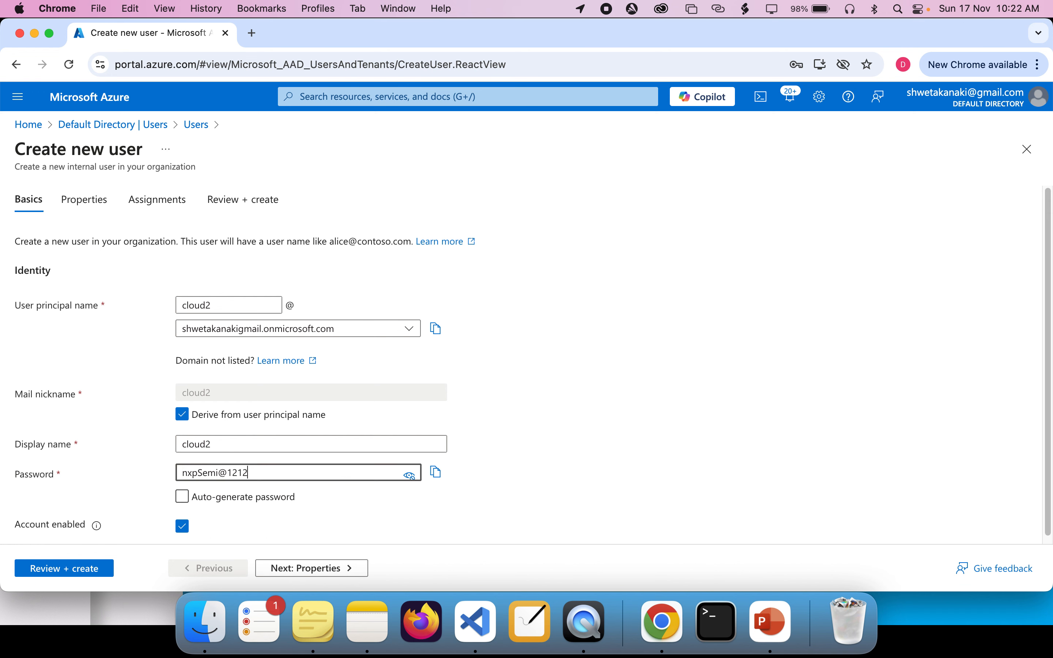
pyautogui.tripleClick(269, 475)
pyautogui.click(408, 475)
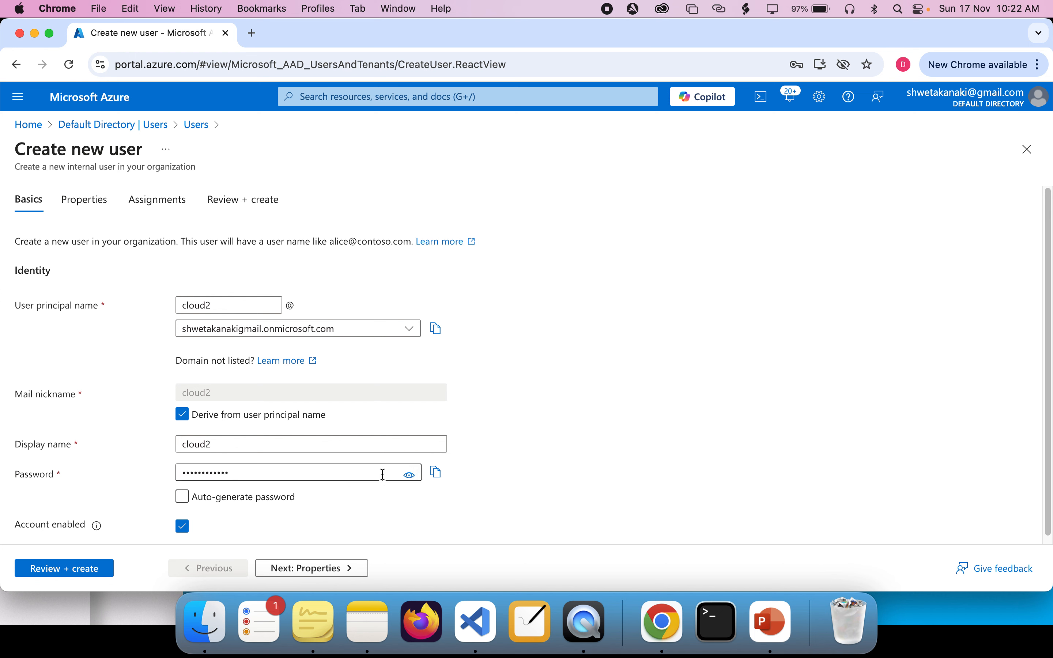
pyautogui.click(408, 476)
pyautogui.scroll(-1, 271, 476)
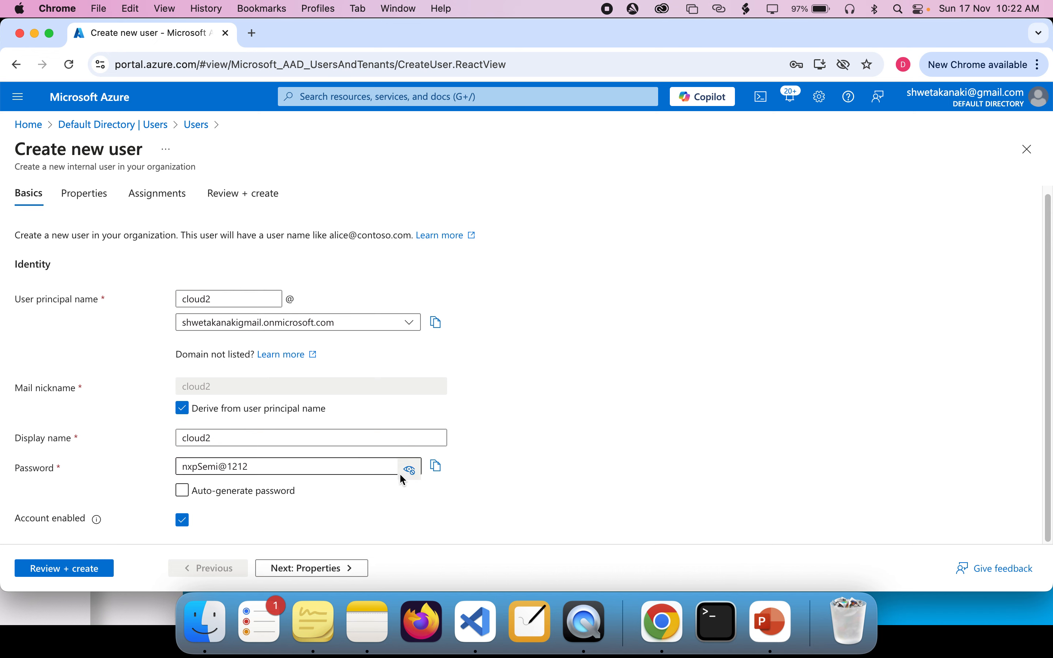
pyautogui.click(409, 469)
# Review and create user cloud2, then refresh the Users list
pyautogui.click(52, 569)
pyautogui.click(49, 564)
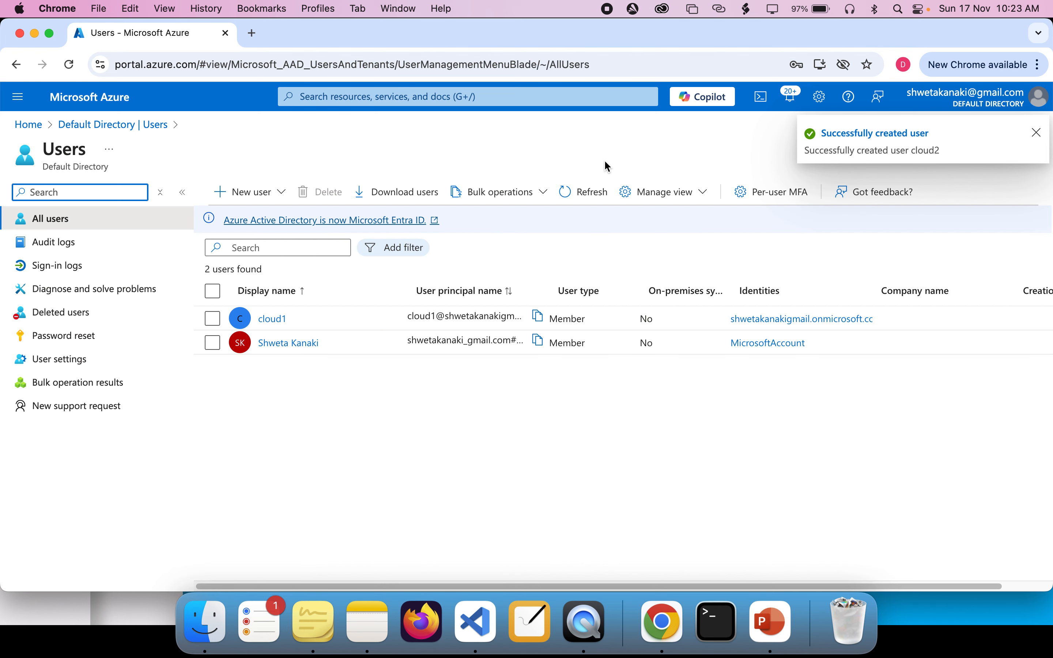
pyautogui.click(587, 191)
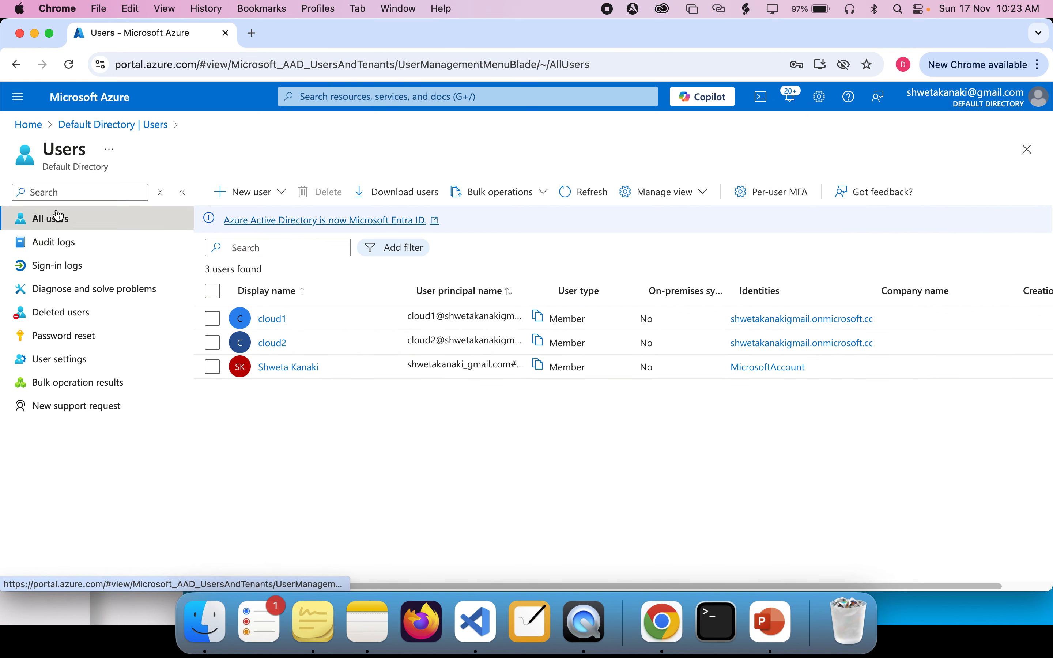
# Start a new group in Default Directory's Groups with Security as the group type
pyautogui.click(111, 126)
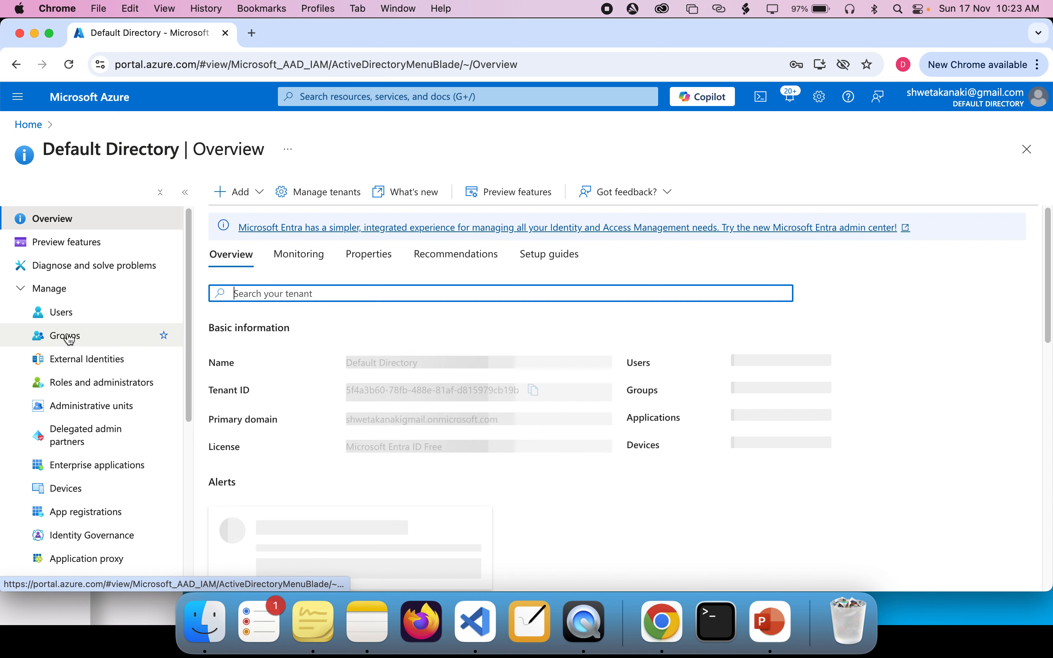
pyautogui.click(68, 338)
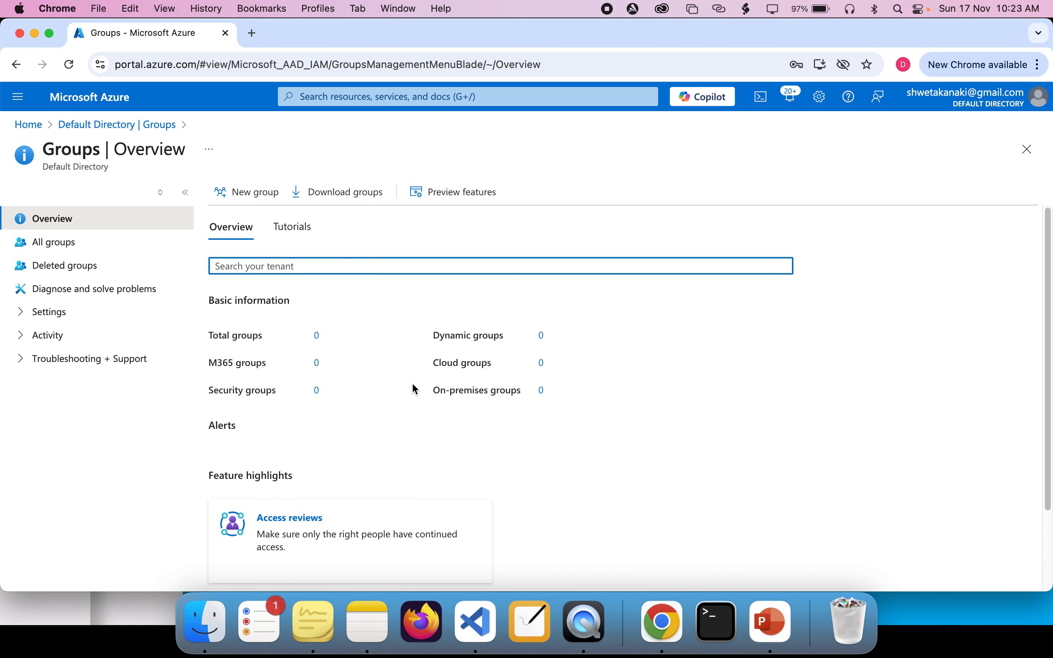
pyautogui.click(252, 196)
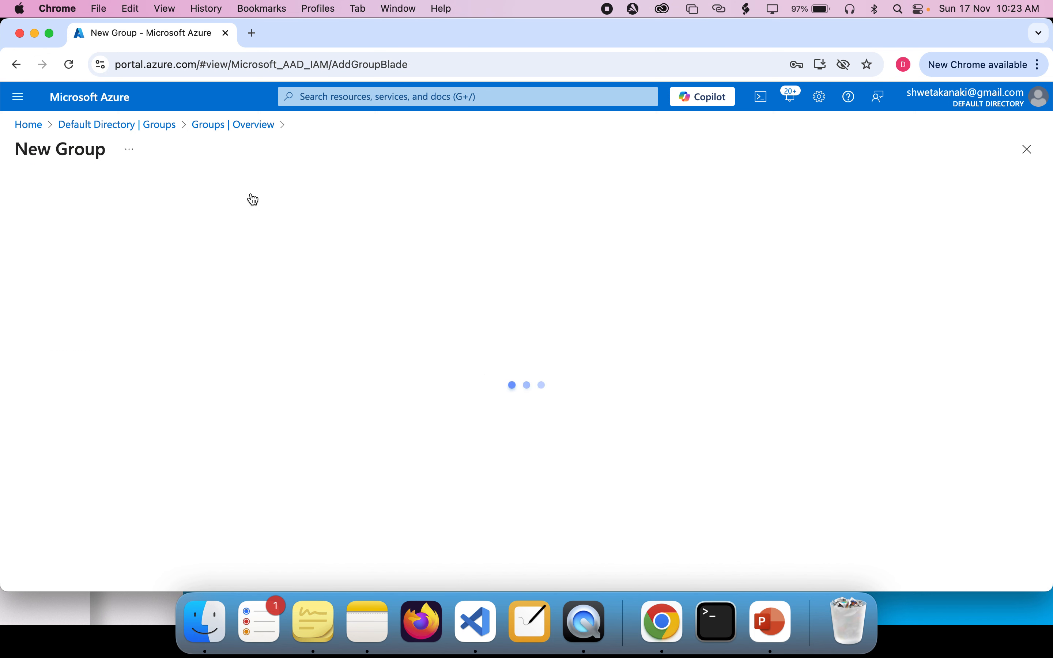
pyautogui.click(176, 251)
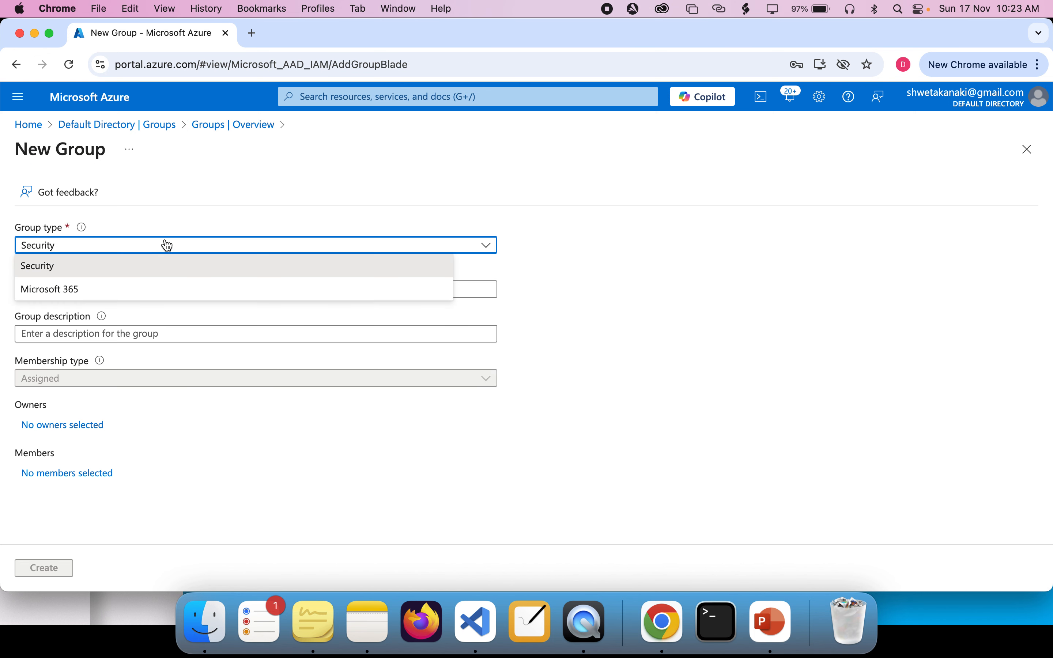
pyautogui.click(116, 259)
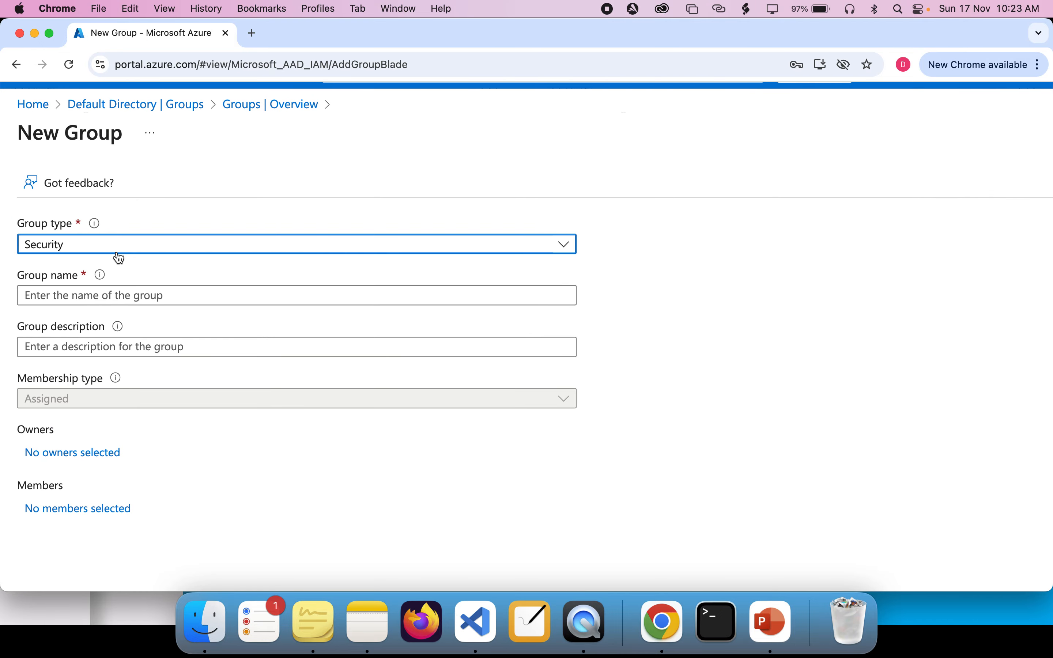
pyautogui.click(114, 252)
pyautogui.click(114, 251)
pyautogui.click(114, 252)
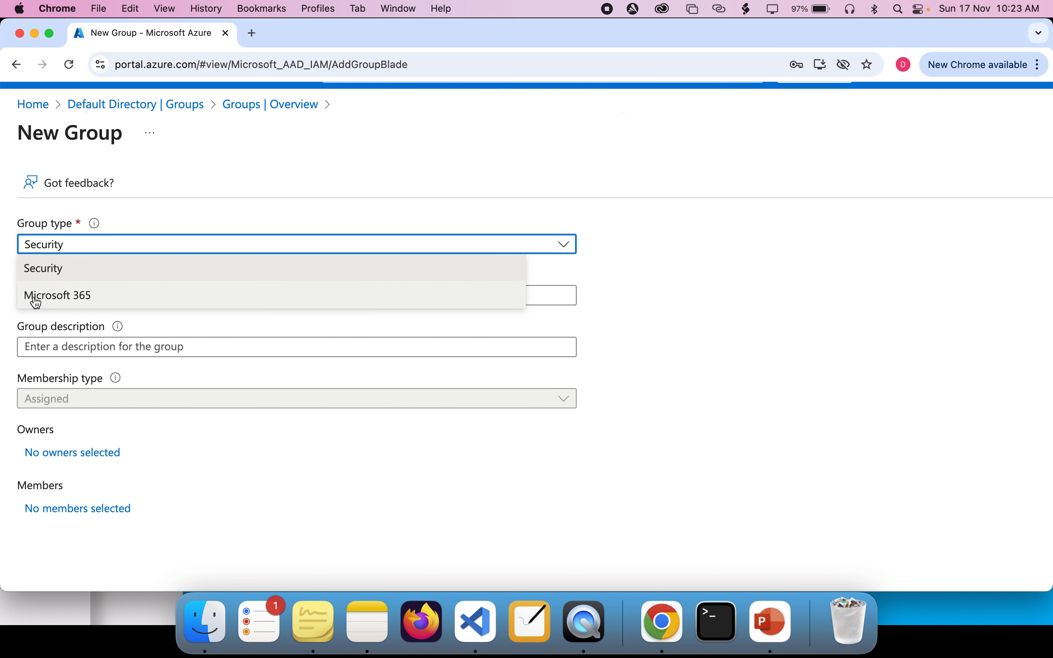
pyautogui.click(89, 278)
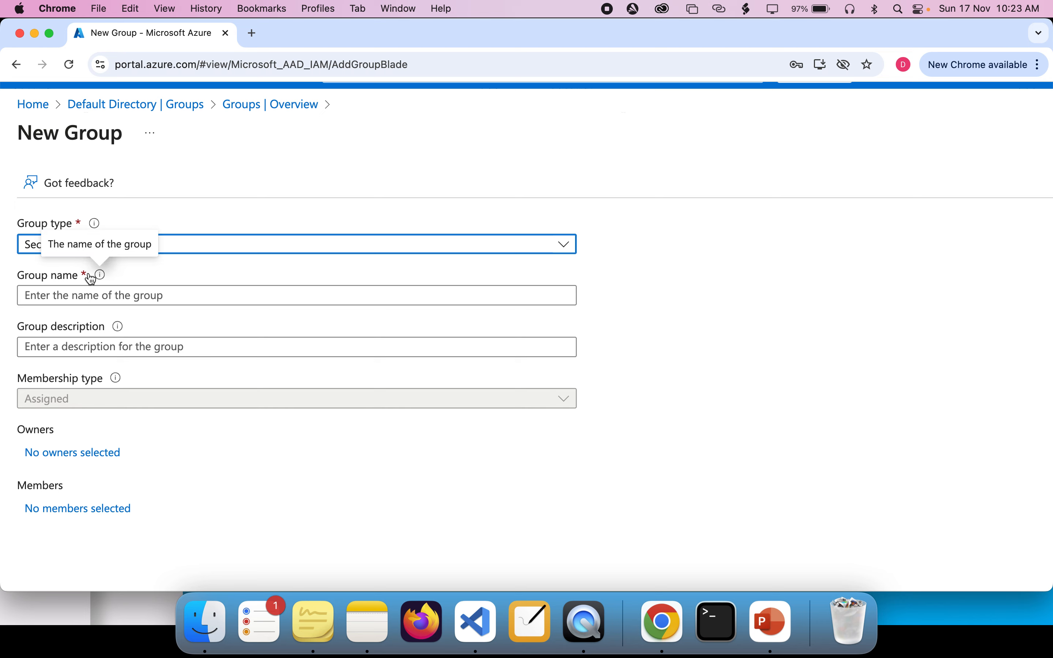
pyautogui.click(228, 249)
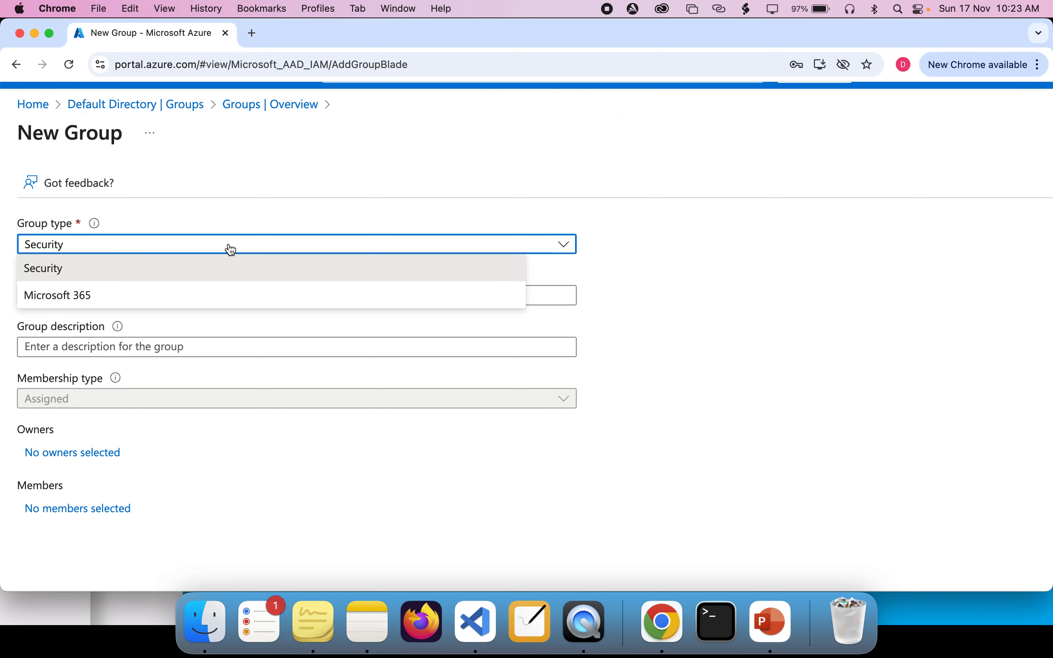
pyautogui.click(228, 269)
# Name the group cloudinstiution-gorup and create it
pyautogui.click(179, 297)
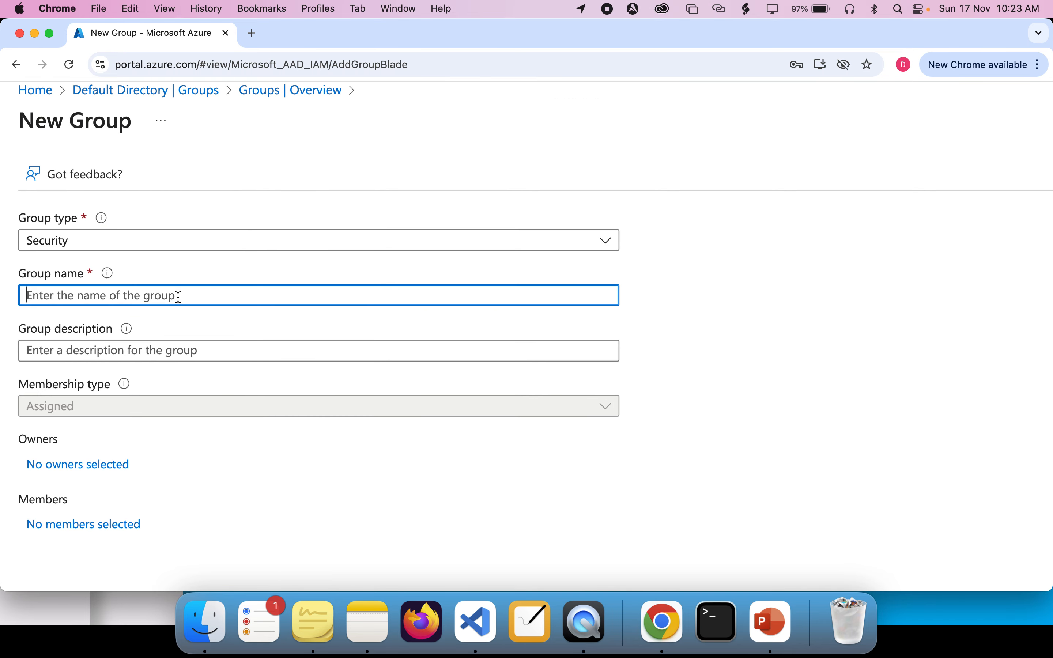
pyautogui.write('cloudinsti')
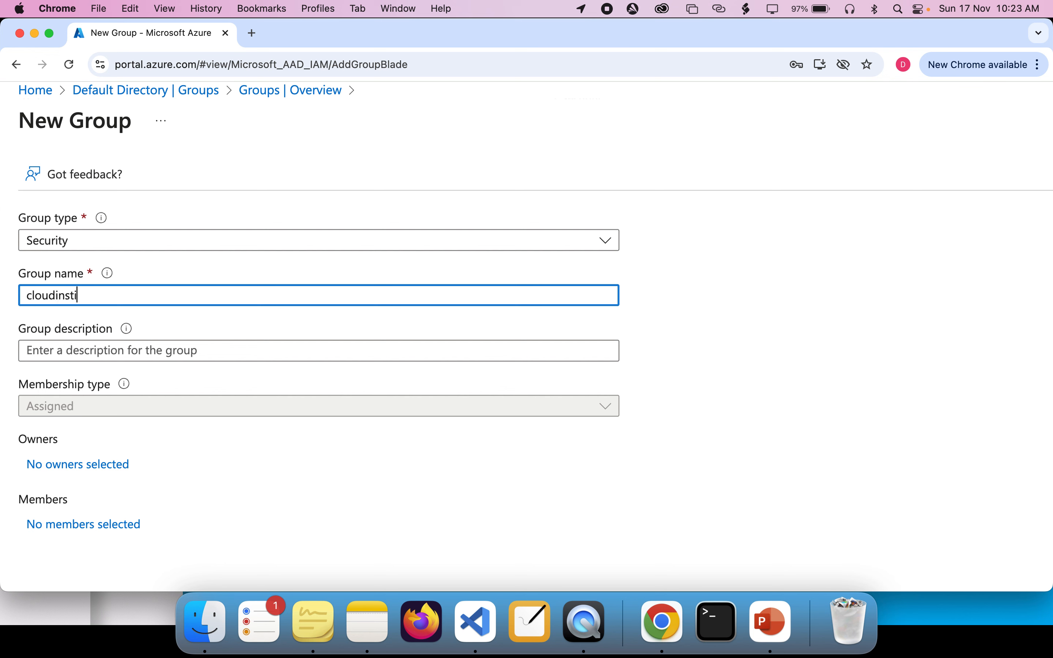
pyautogui.write('ution-gorup')
pyautogui.click(146, 350)
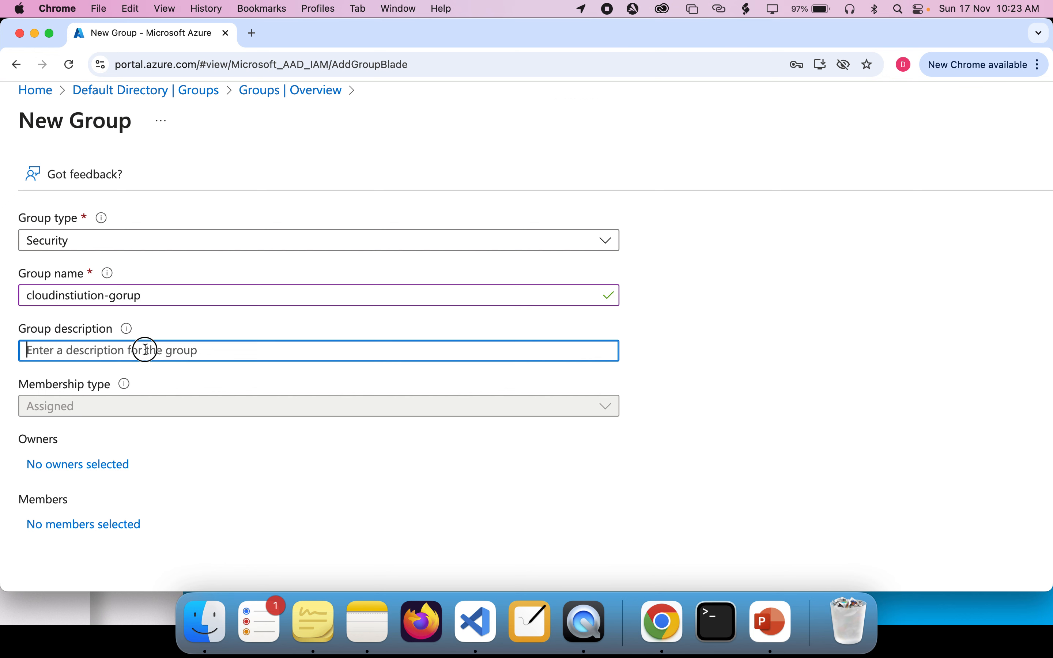
pyautogui.scroll(-3, 131, 431)
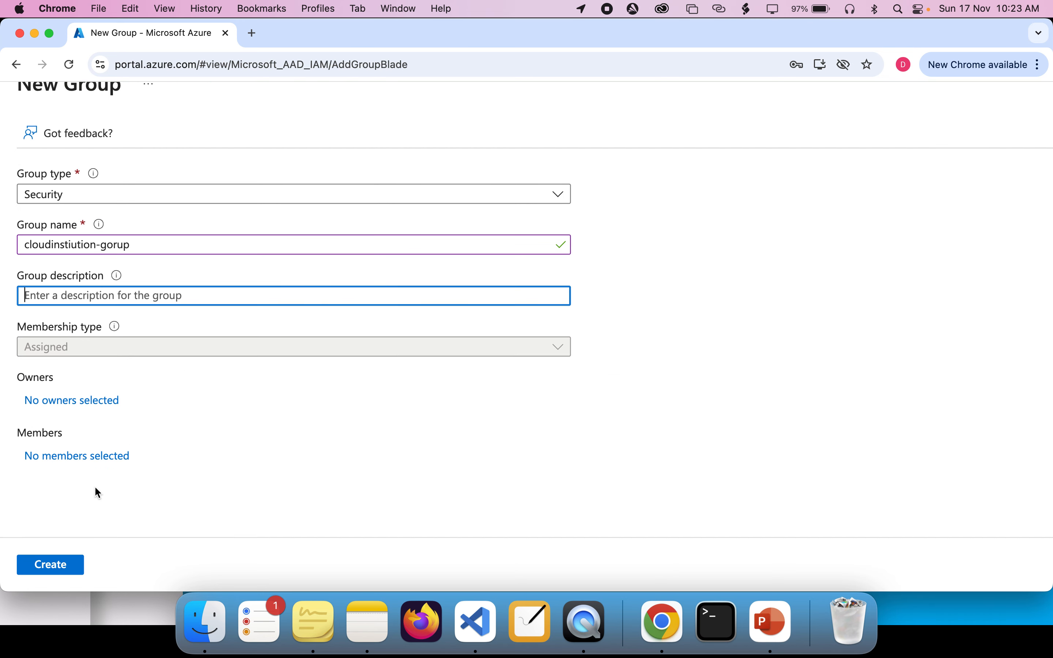
pyautogui.click(55, 563)
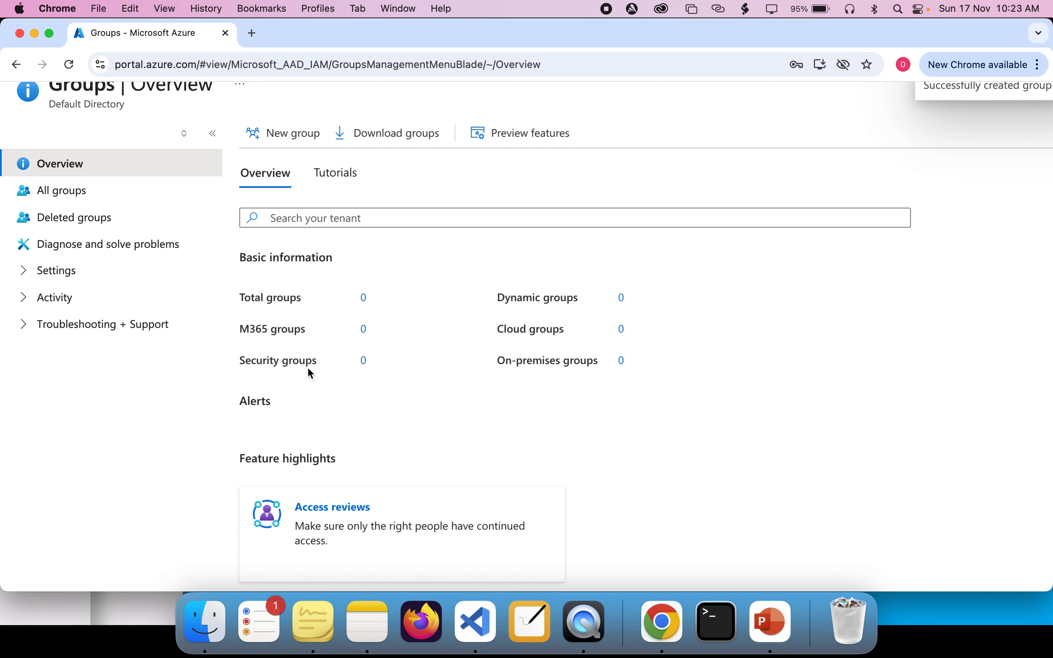
pyautogui.scroll(3, 307, 367)
# Open the Members list of the cloudinstiution-gorup group
pyautogui.click(55, 259)
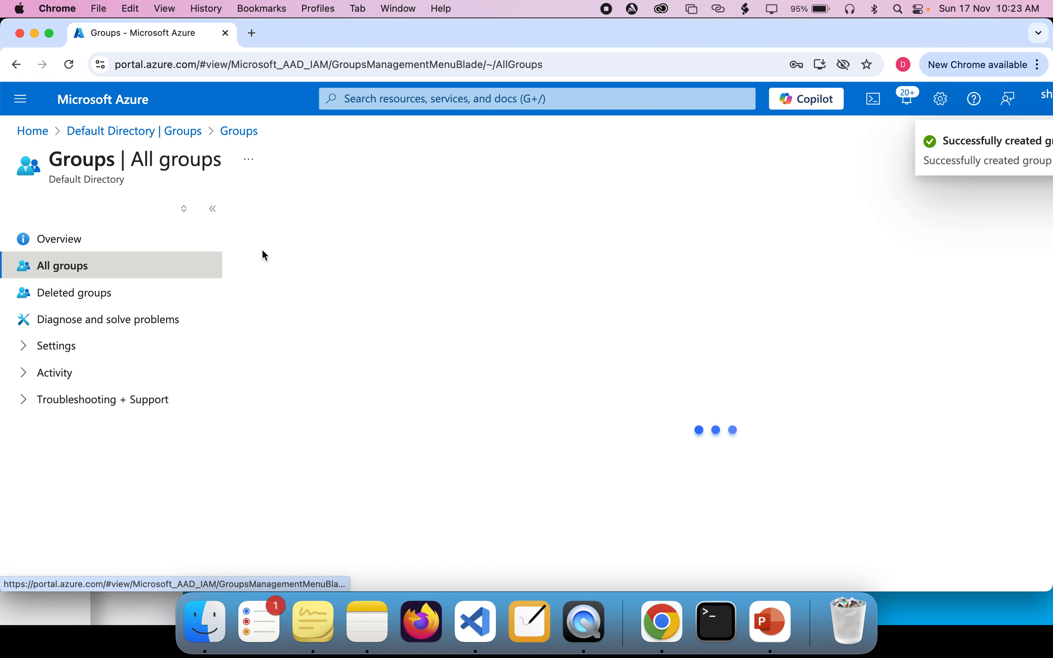
pyautogui.click(365, 417)
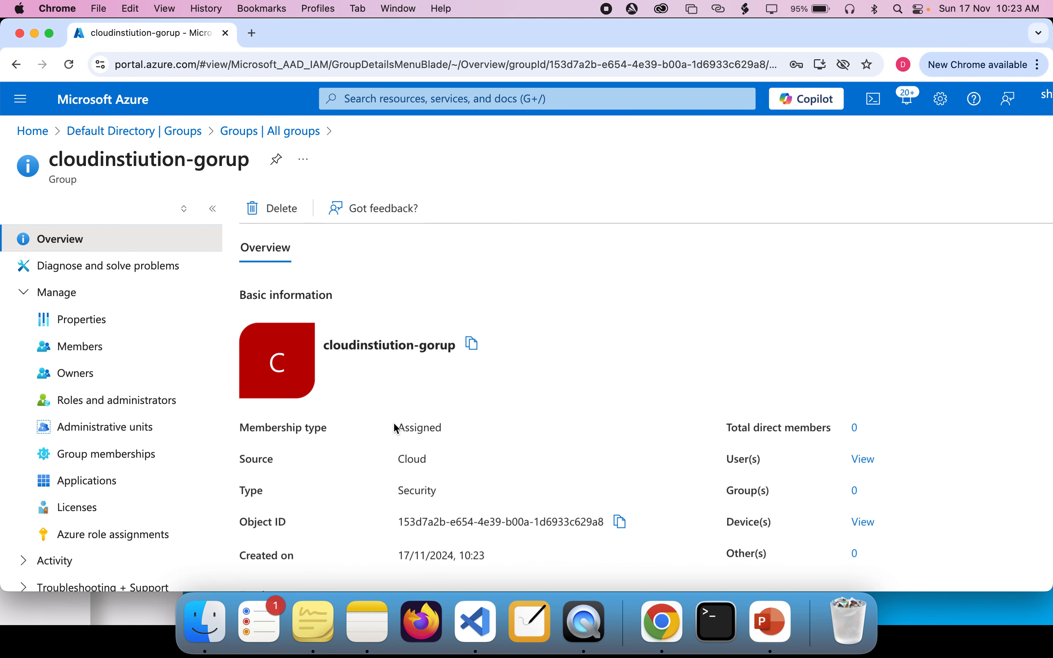
pyautogui.scroll(-2, 430, 400)
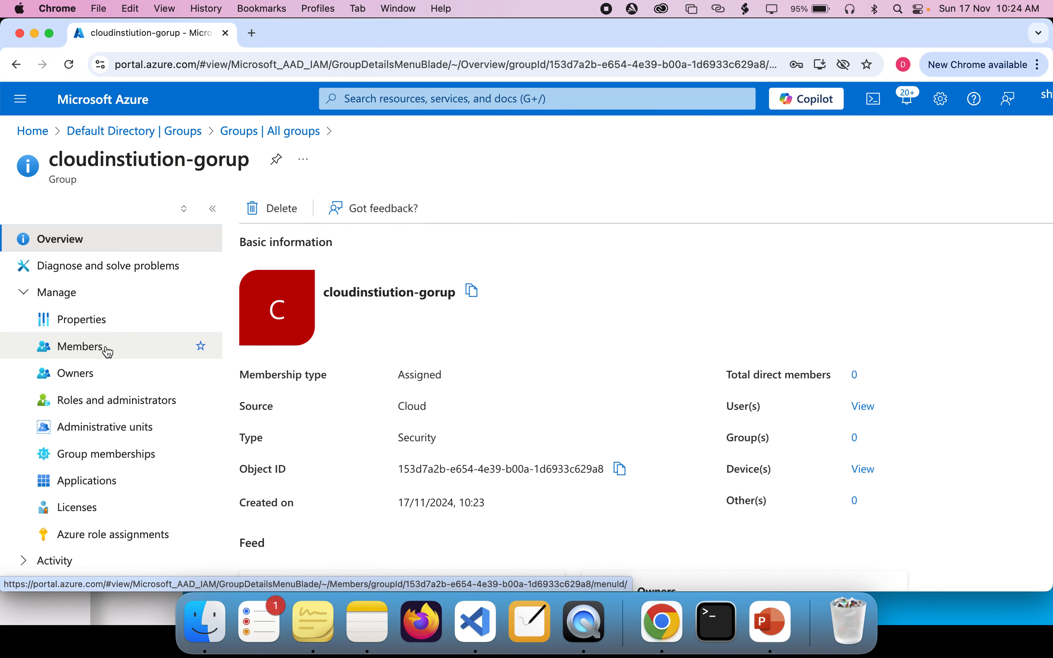
pyautogui.click(72, 360)
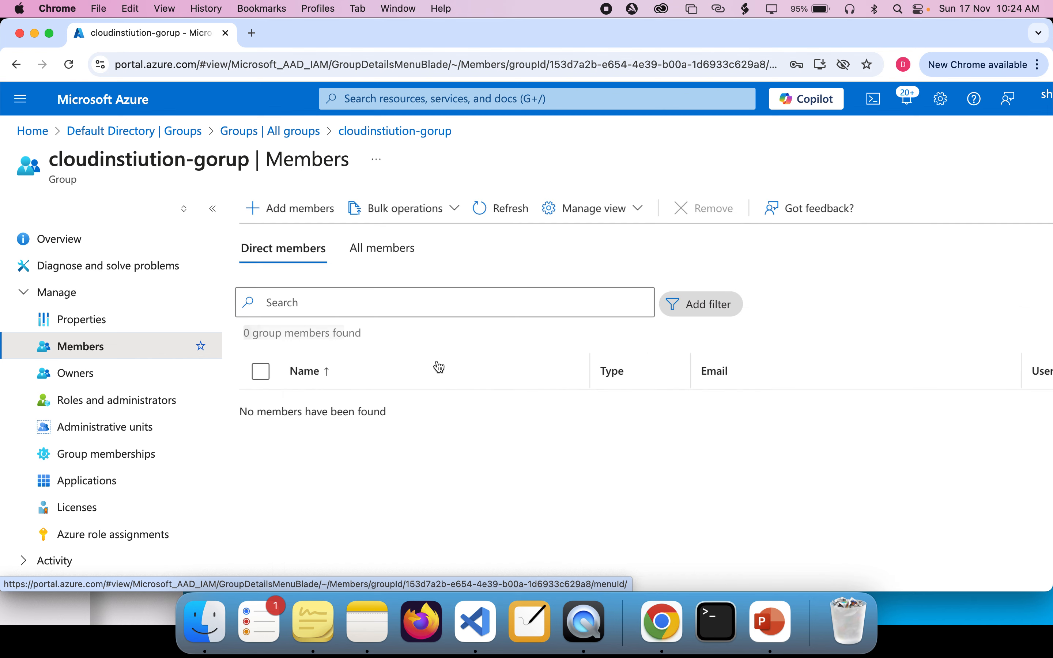
# Add cloud1 and cloud2 as group members, refresh, and open cloud1's profile
pyautogui.click(296, 214)
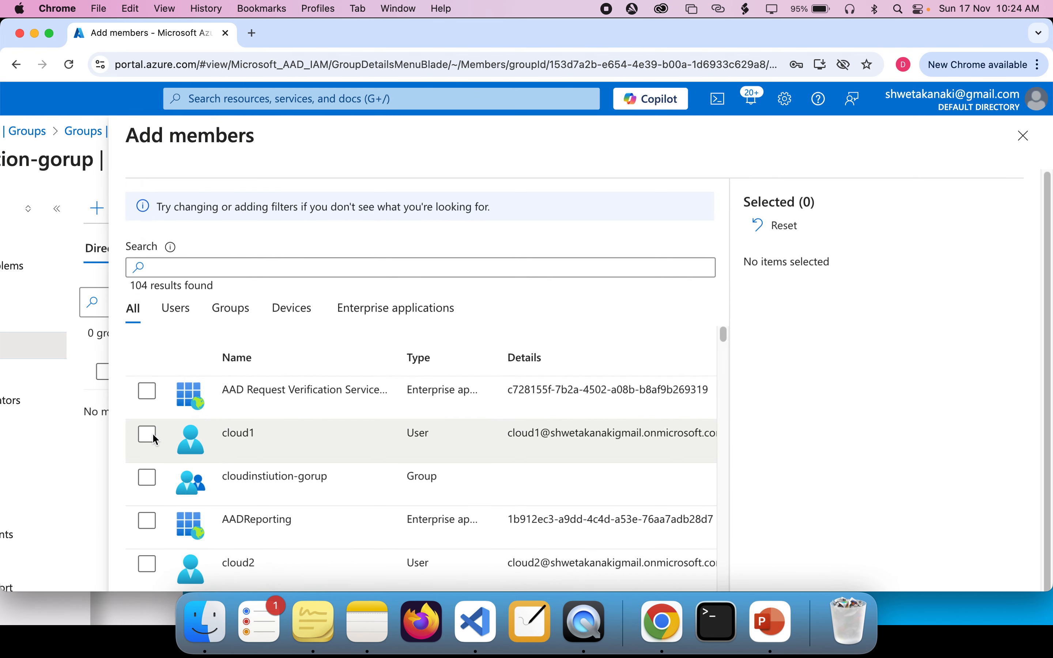
pyautogui.click(148, 434)
pyautogui.scroll(-2, 148, 437)
pyautogui.click(147, 482)
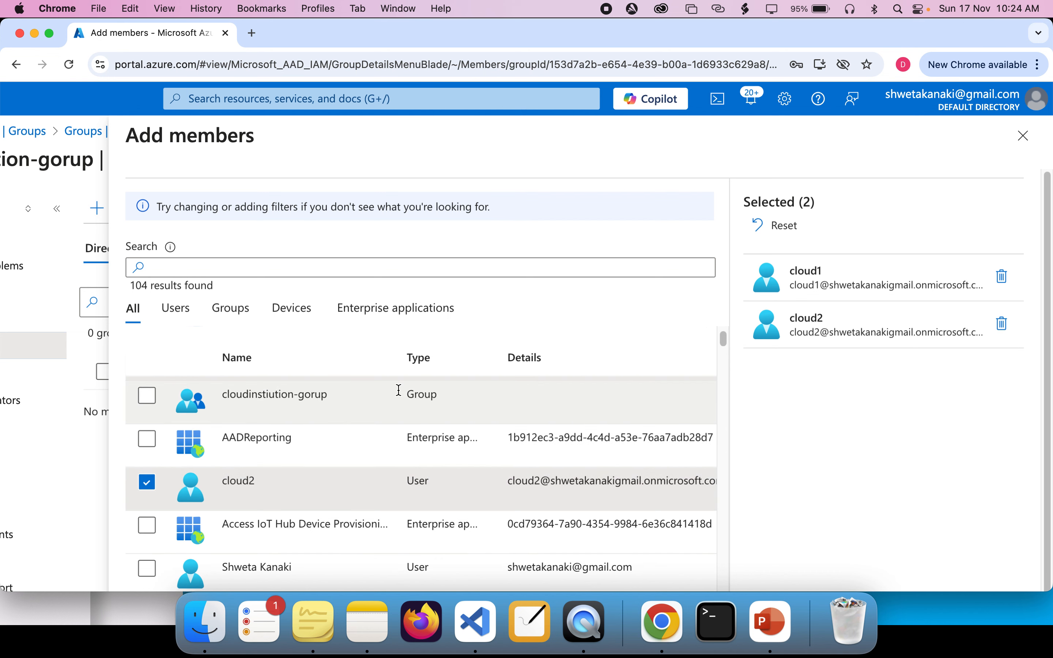
pyautogui.scroll(-3, 399, 390)
pyautogui.click(279, 567)
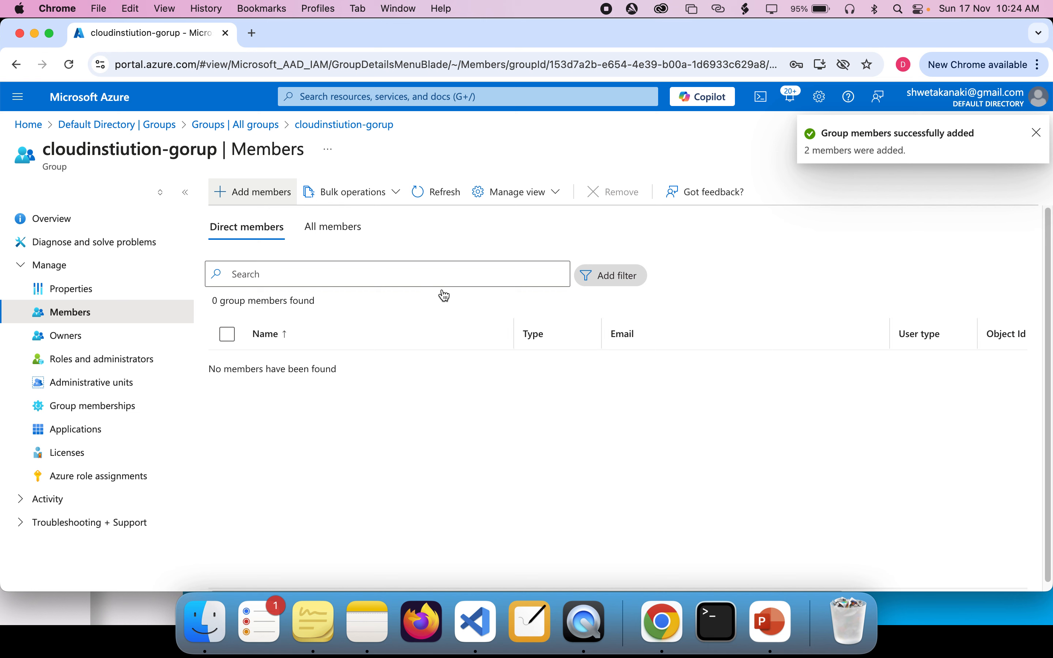
pyautogui.click(436, 193)
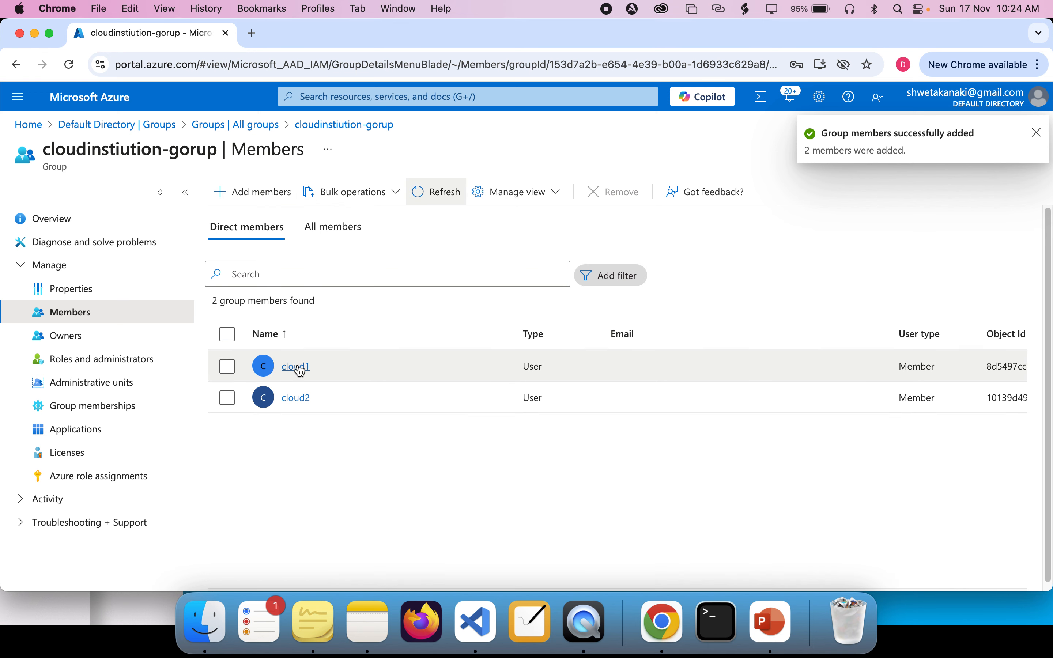
pyautogui.click(305, 370)
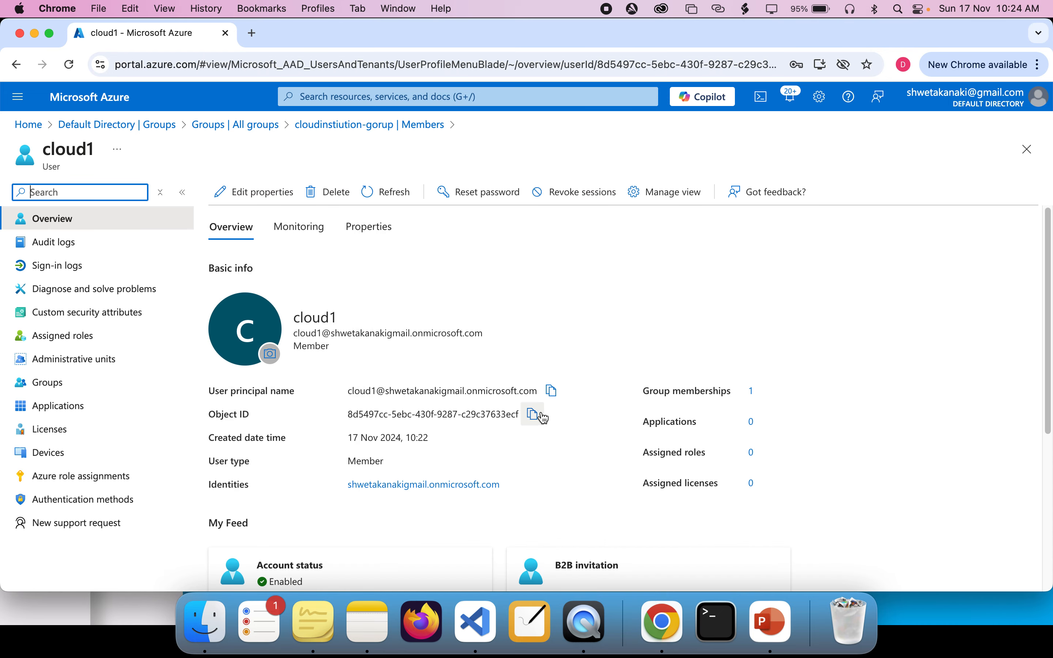
# Copy cloud1's principal name and open portal.azure.com in a new incognito window
pyautogui.click(552, 390)
pyautogui.rightClick(667, 634)
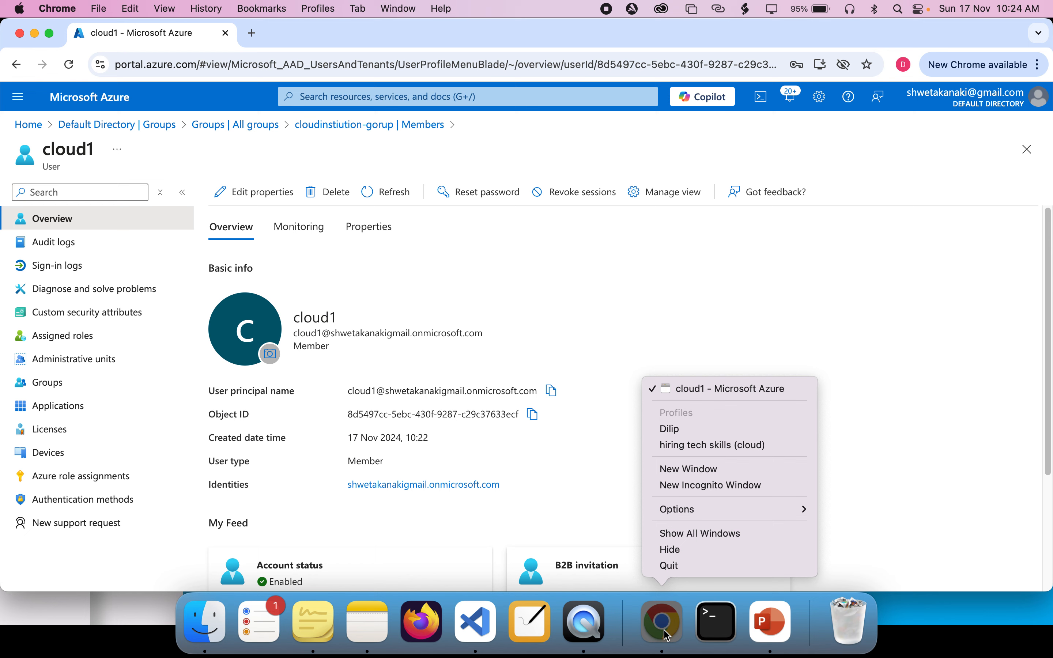
pyautogui.click(696, 485)
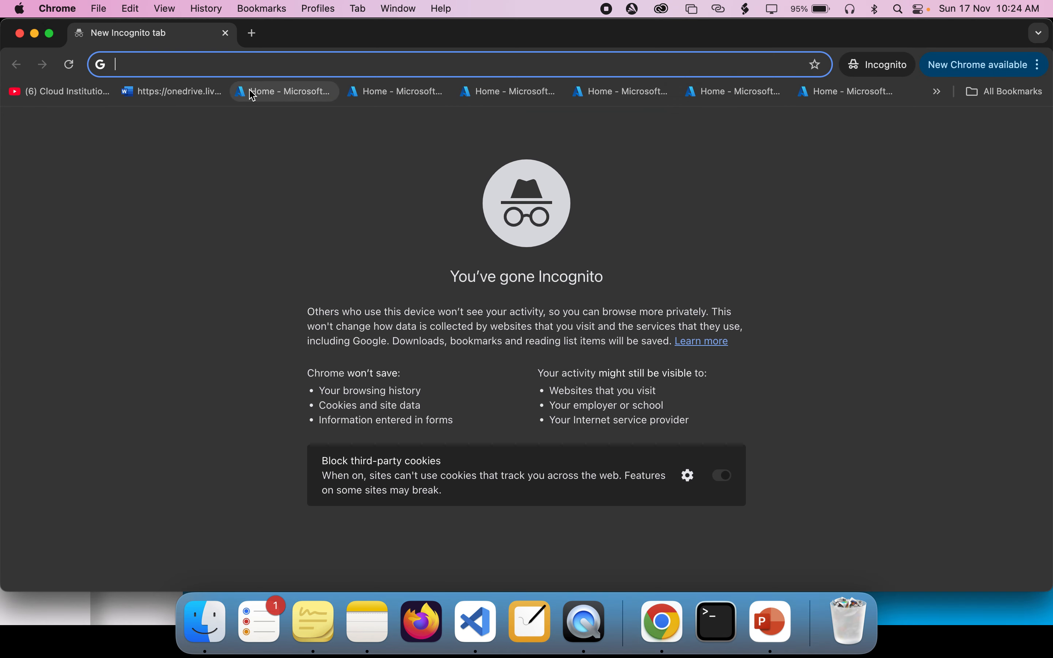
pyautogui.write('op')
pyautogui.press('BackSpace')
pyautogui.press('BackSpace')
pyautogui.write('a')
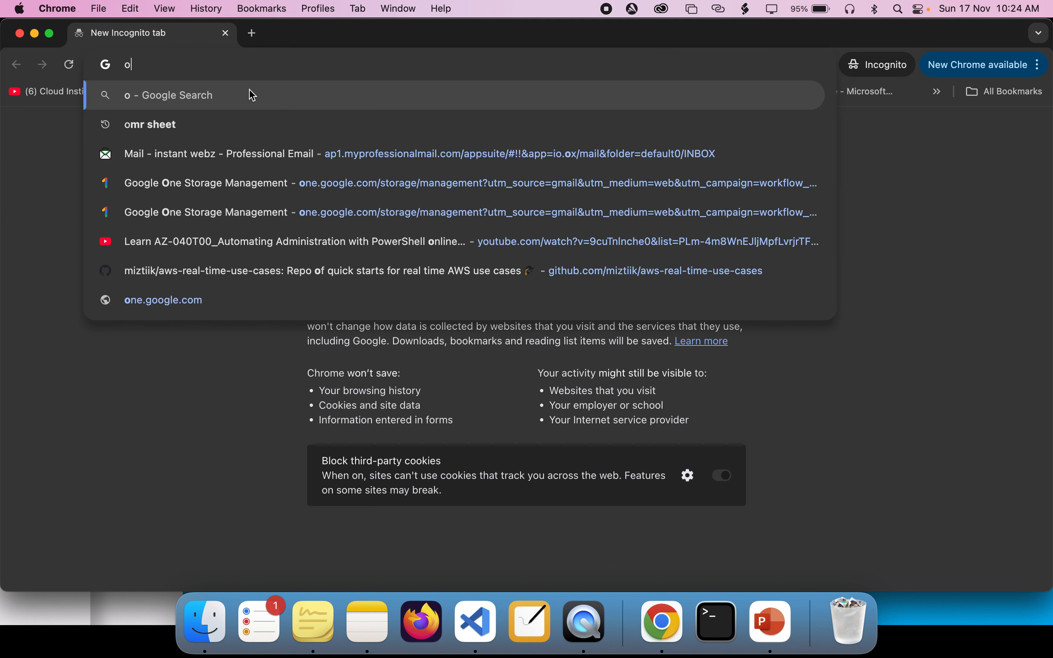
pyautogui.press('BackSpace')
pyautogui.write('po')
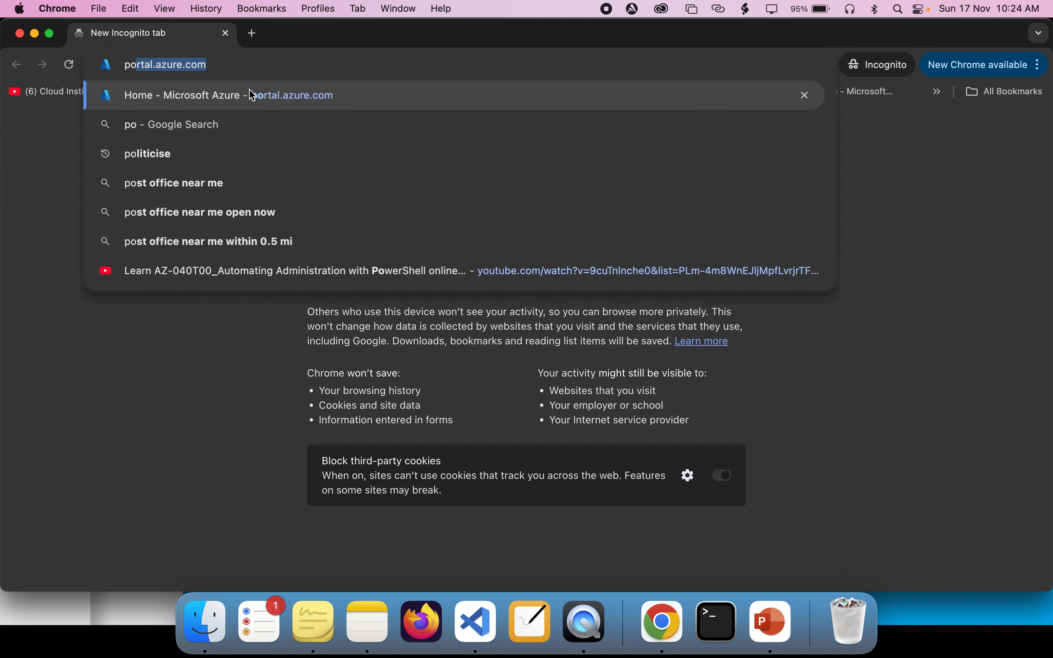
pyautogui.press('Return')
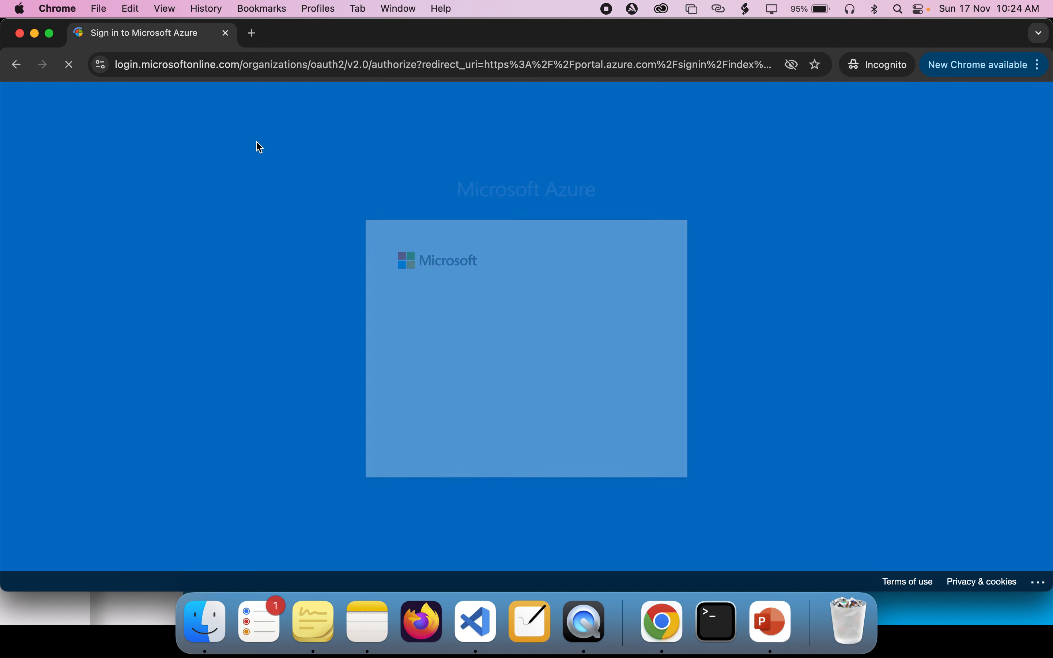
# Sign in as cloud1 using the pasted principal name and its password
pyautogui.click(444, 306)
pyautogui.press('cmd+v')
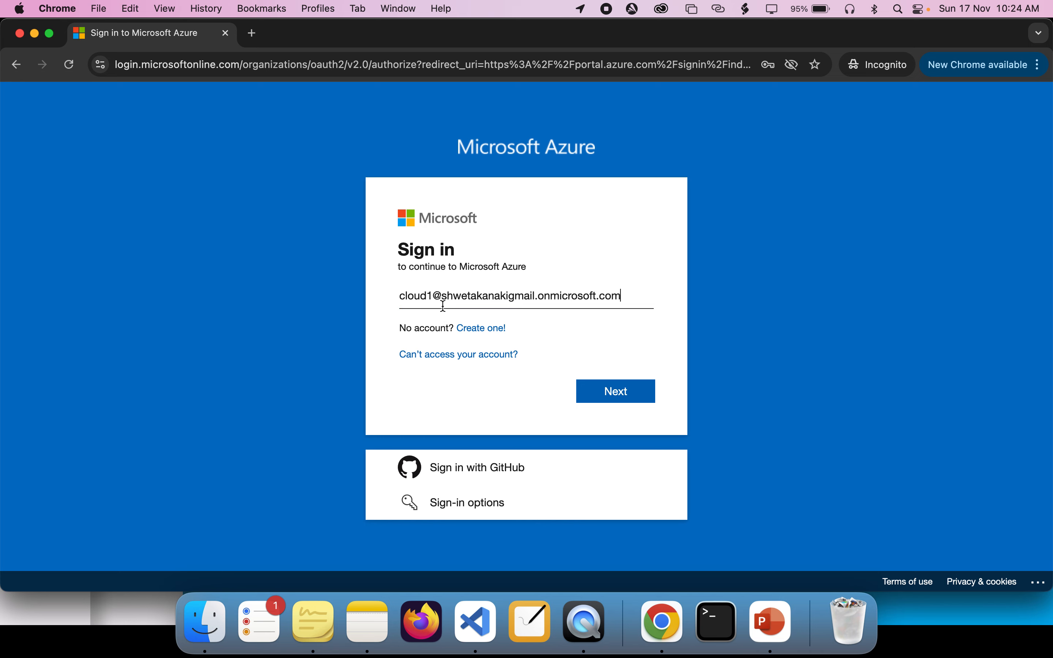
pyautogui.click(614, 392)
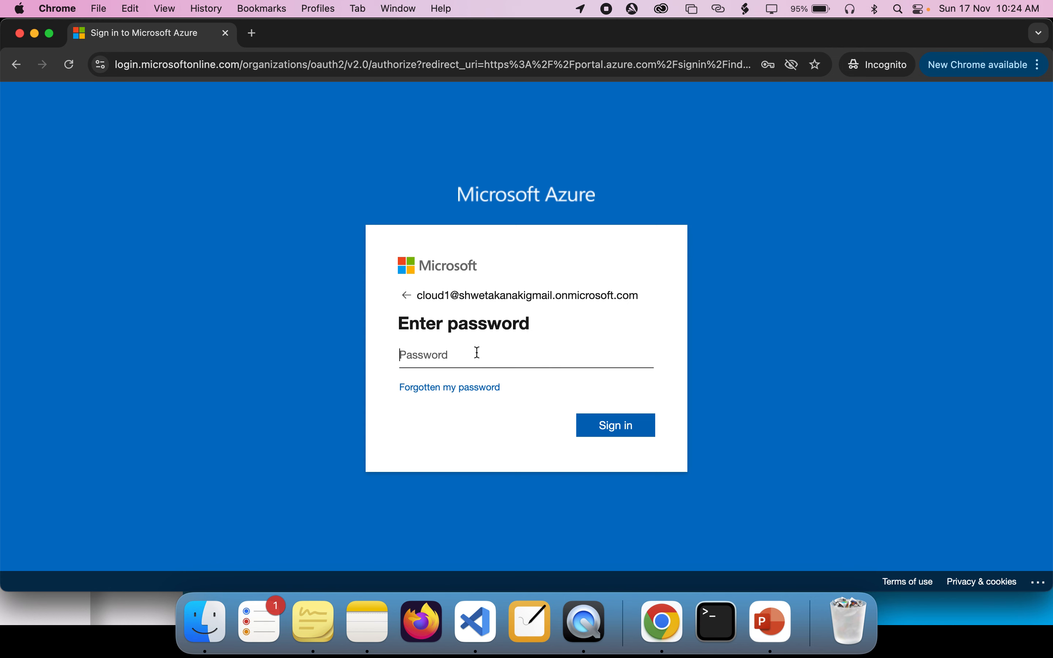
pyautogui.write('•')
pyautogui.click(606, 425)
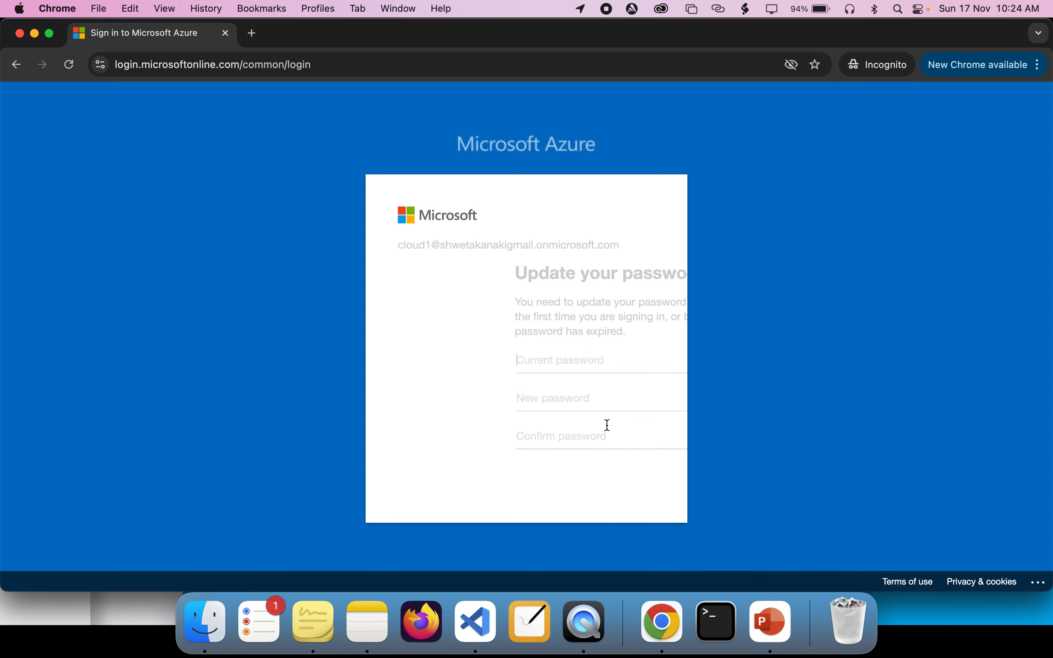
# Change cloud1's password, choose Ask later for security setup, and stay signed in
pyautogui.click(518, 356)
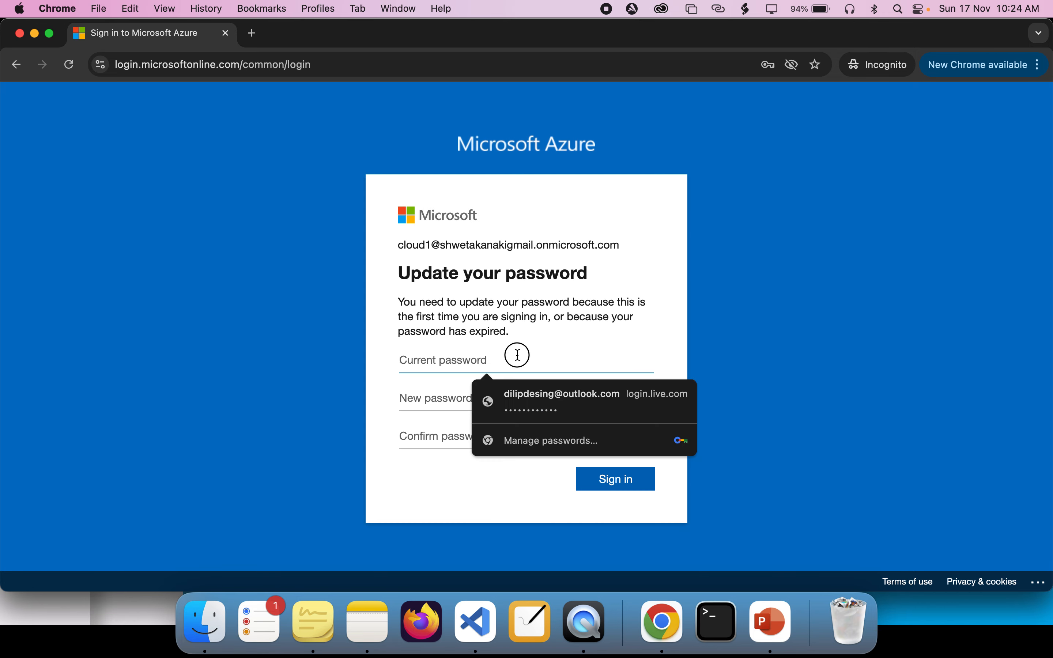
pyautogui.write('••••••••••••')
pyautogui.press('Tab')
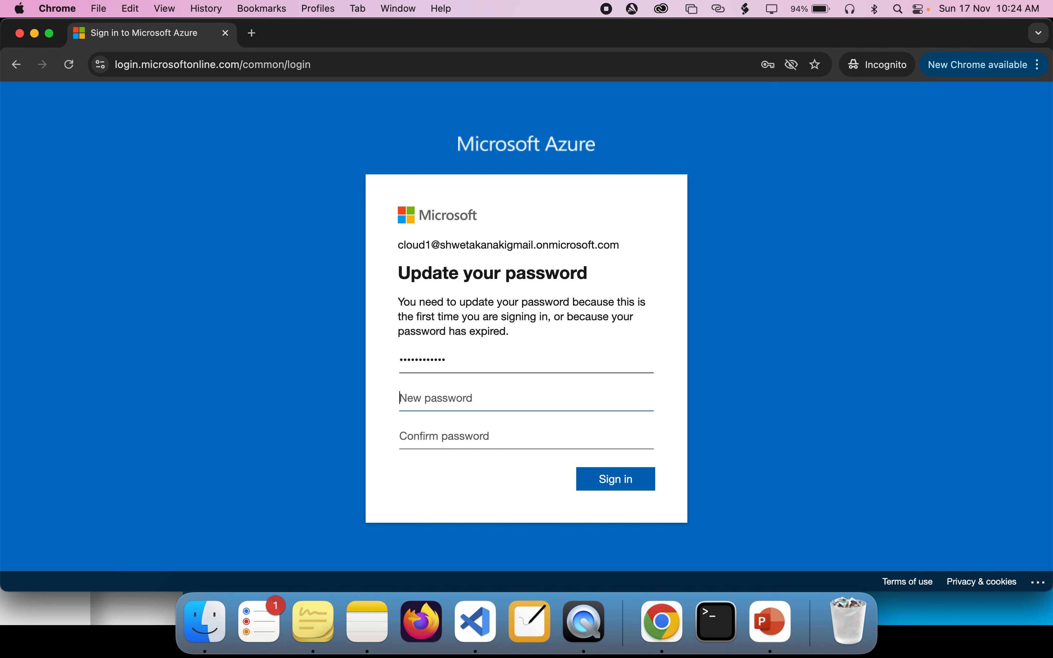
pyautogui.write('•••')
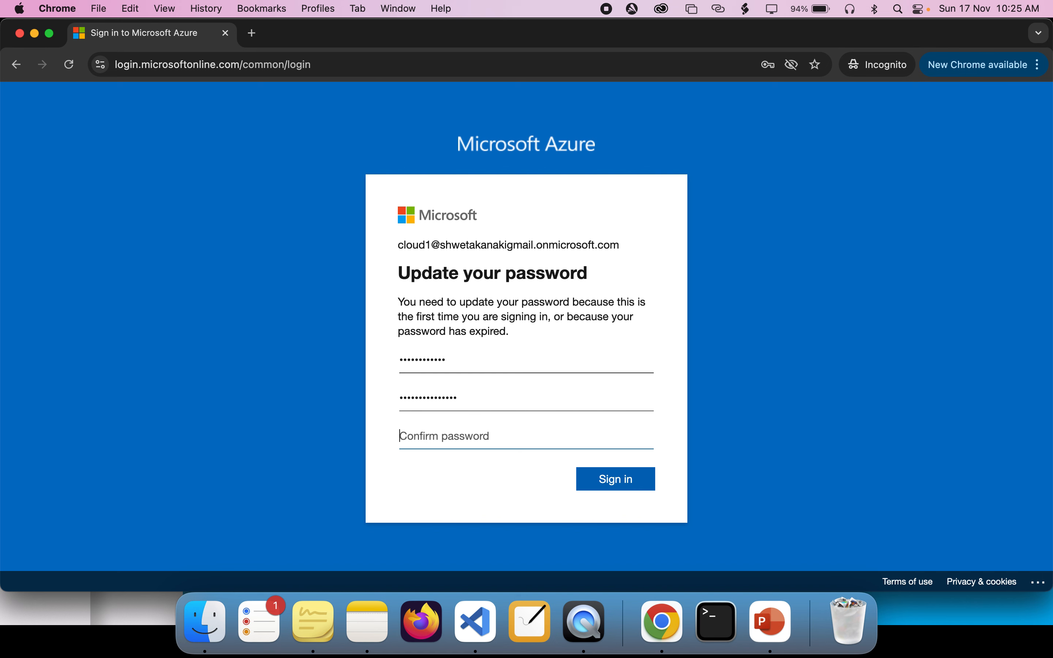
pyautogui.write('••')
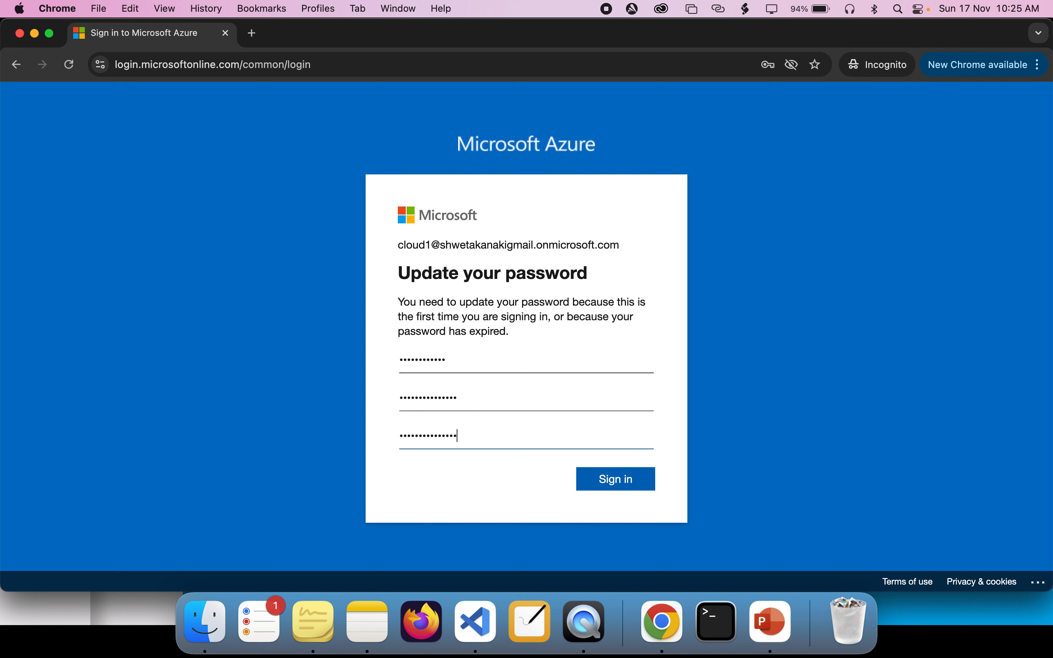
pyautogui.click(626, 471)
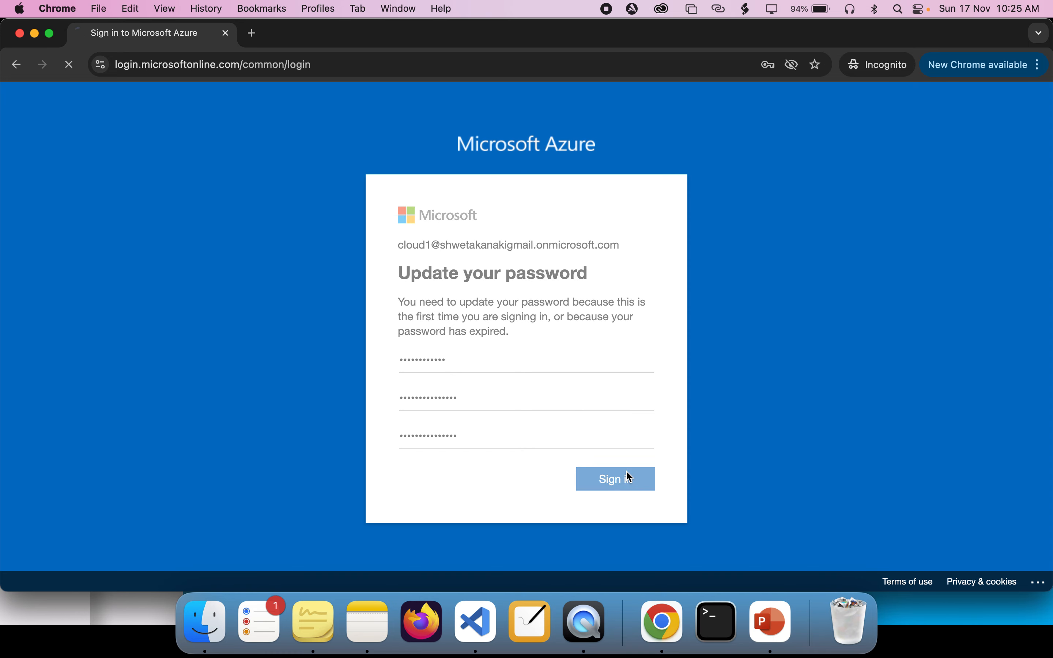
pyautogui.click(553, 477)
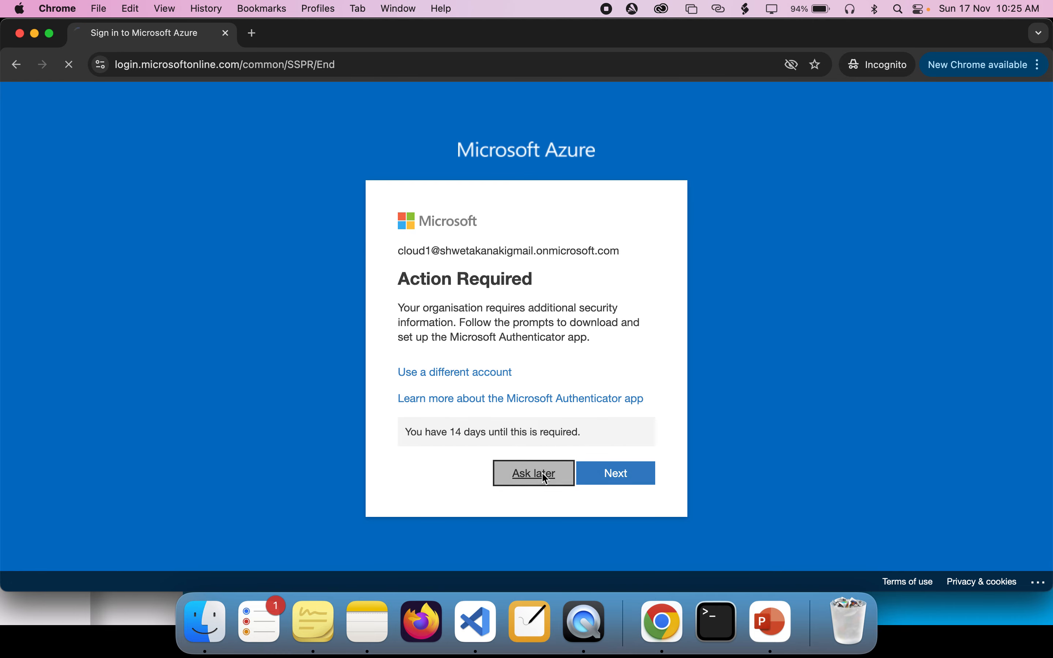
pyautogui.click(613, 432)
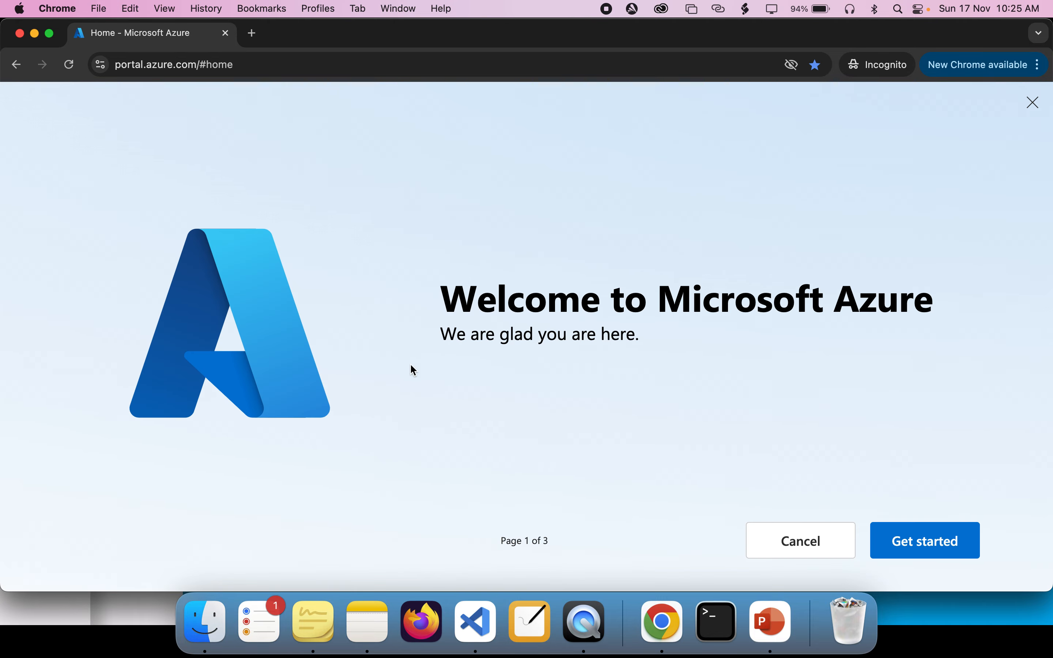
# Dismiss the welcome tour and open cloud1's Subscriptions list, which is empty
pyautogui.click(787, 544)
pyautogui.scroll(-3, 250, 477)
pyautogui.scroll(-12, 251, 477)
pyautogui.click(190, 304)
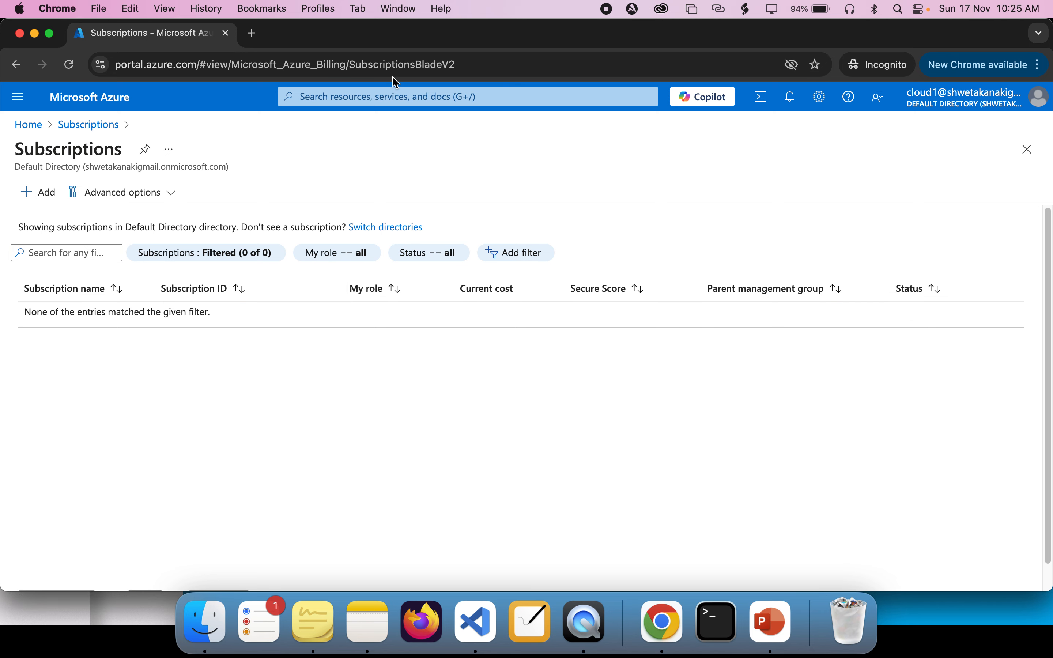
# Move the incognito window aside and bring the admin window with cloud1's profile forward
pyautogui.moveTo(380, 40); pyautogui.dragTo(761, 47)
pyautogui.click(302, 32)
pyautogui.moveTo(978, 28); pyautogui.dragTo(812, 20)
pyautogui.moveTo(731, 38)
pyautogui.mouseDown()
pyautogui.moveTo(712, 34)
pyautogui.moveTo(747, 34)
pyautogui.moveTo(714, 34)
pyautogui.mouseUp()
pyautogui.scroll(-5, 285, 411)
pyautogui.scroll(5, 279, 409)
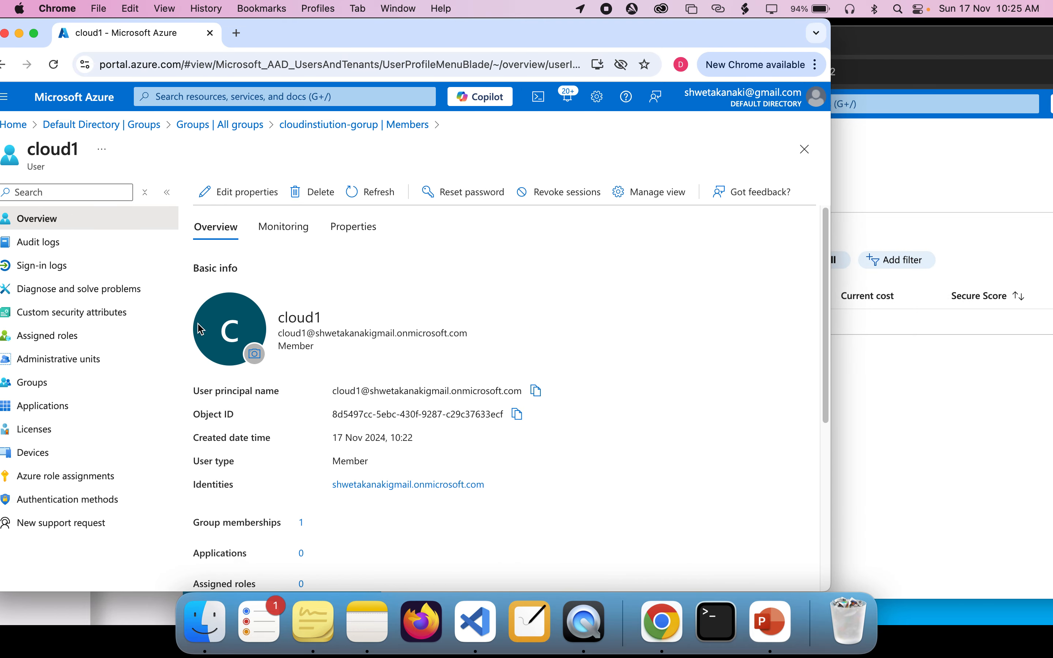
# Go Home and open Azure subscription 1 from the Subscriptions list
pyautogui.click(14, 126)
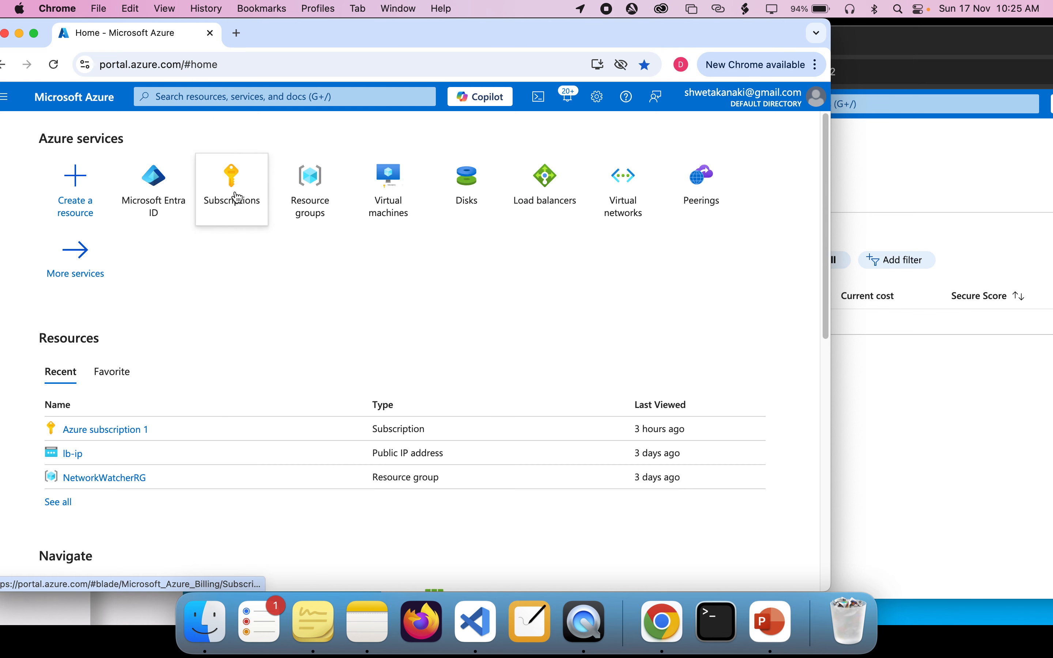
pyautogui.click(227, 196)
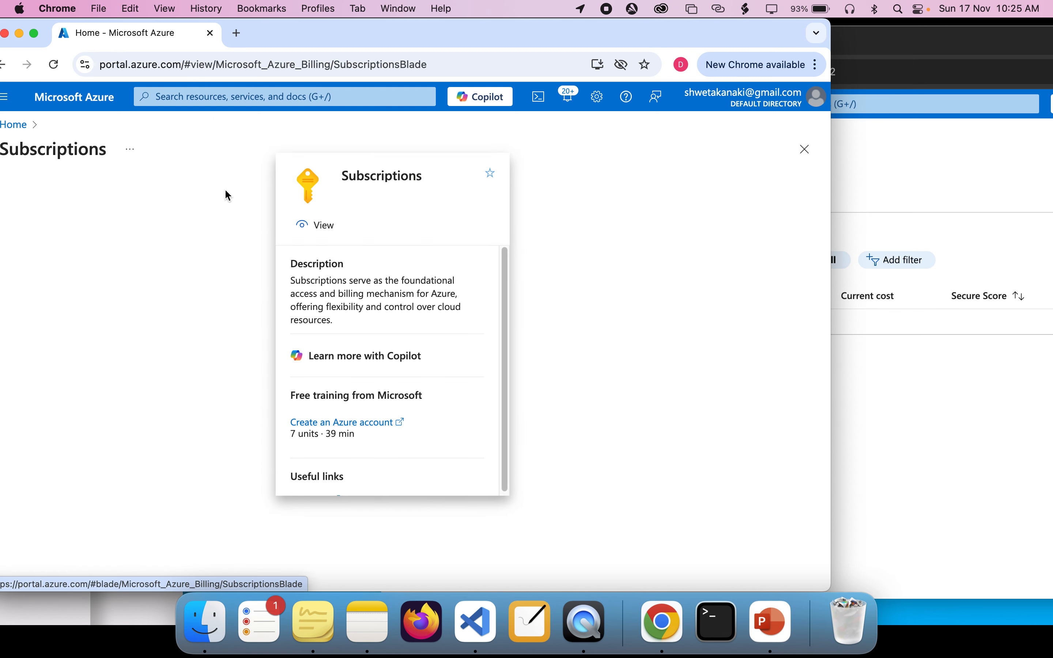
pyautogui.moveTo(292, 45); pyautogui.dragTo(342, 44)
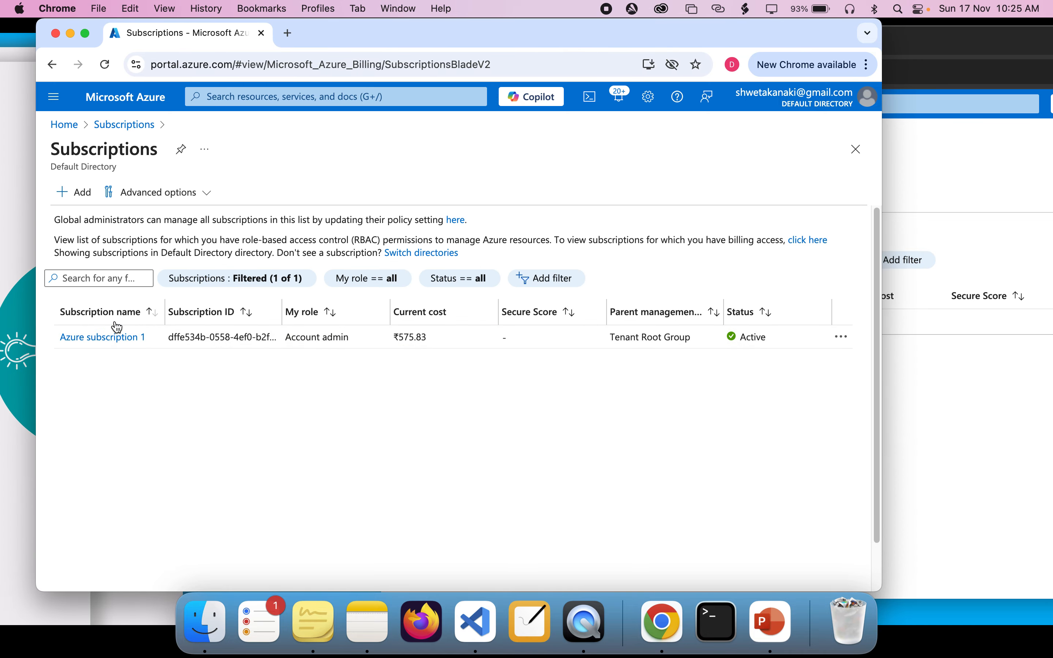
pyautogui.click(112, 337)
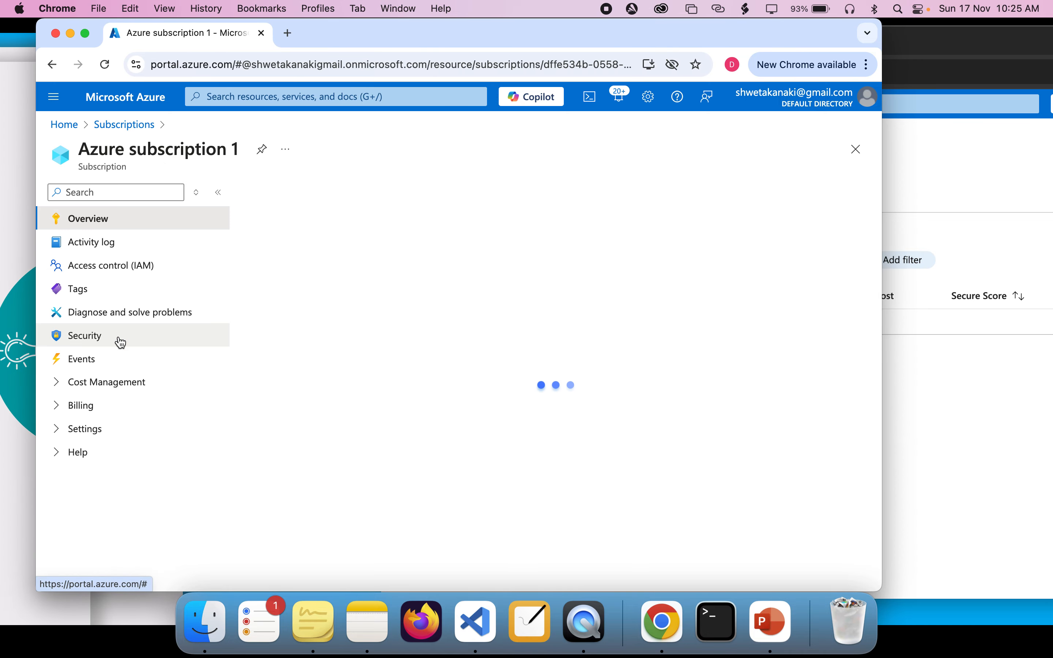
# Open Access control (IAM) and review the two existing Reader role assignments
pyautogui.click(136, 270)
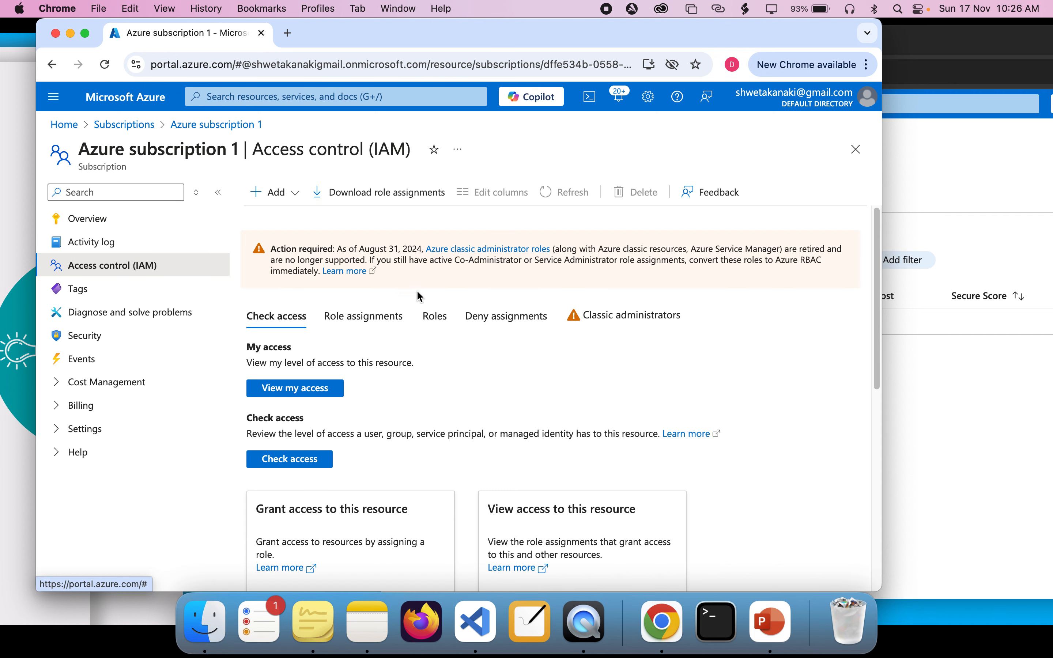
pyautogui.click(365, 314)
pyautogui.scroll(-1, 366, 309)
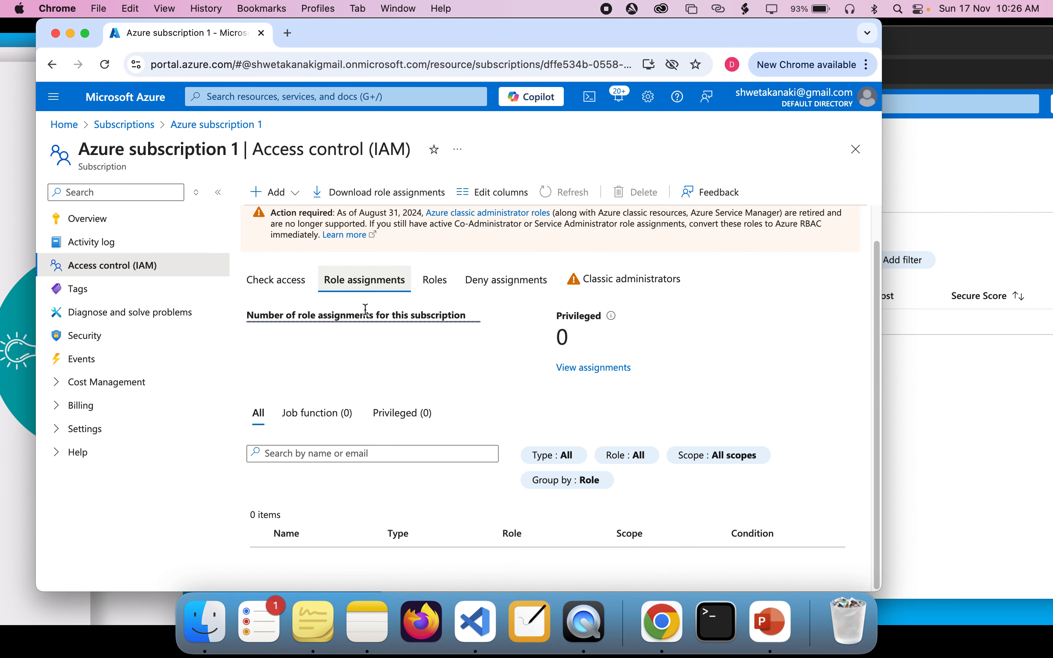
pyautogui.scroll(1, 365, 309)
pyautogui.scroll(-2, 304, 437)
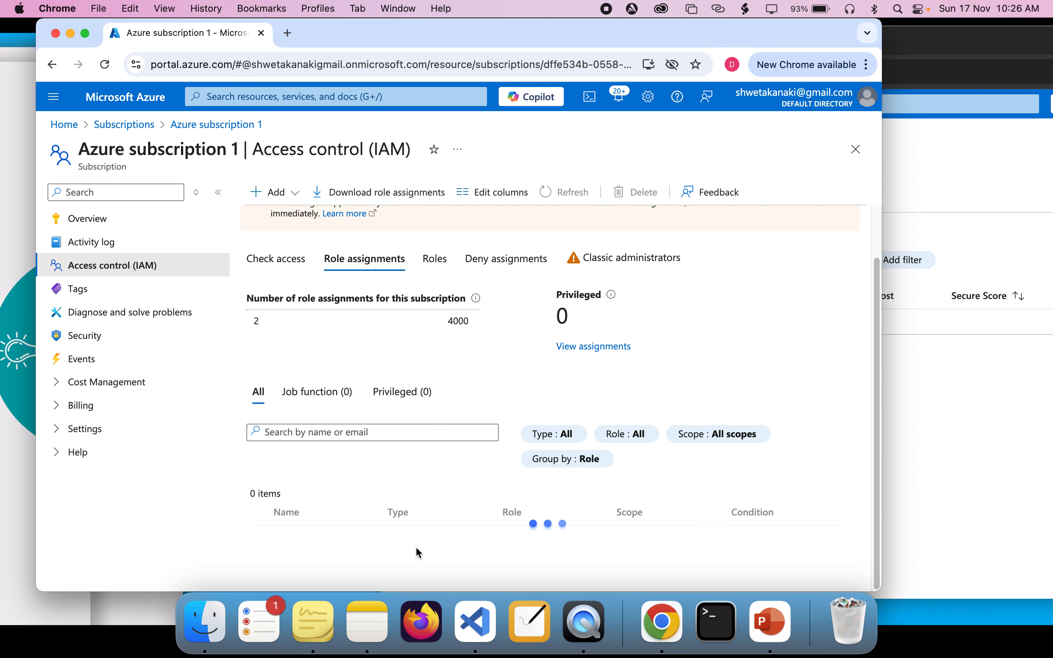
pyautogui.scroll(-3, 416, 549)
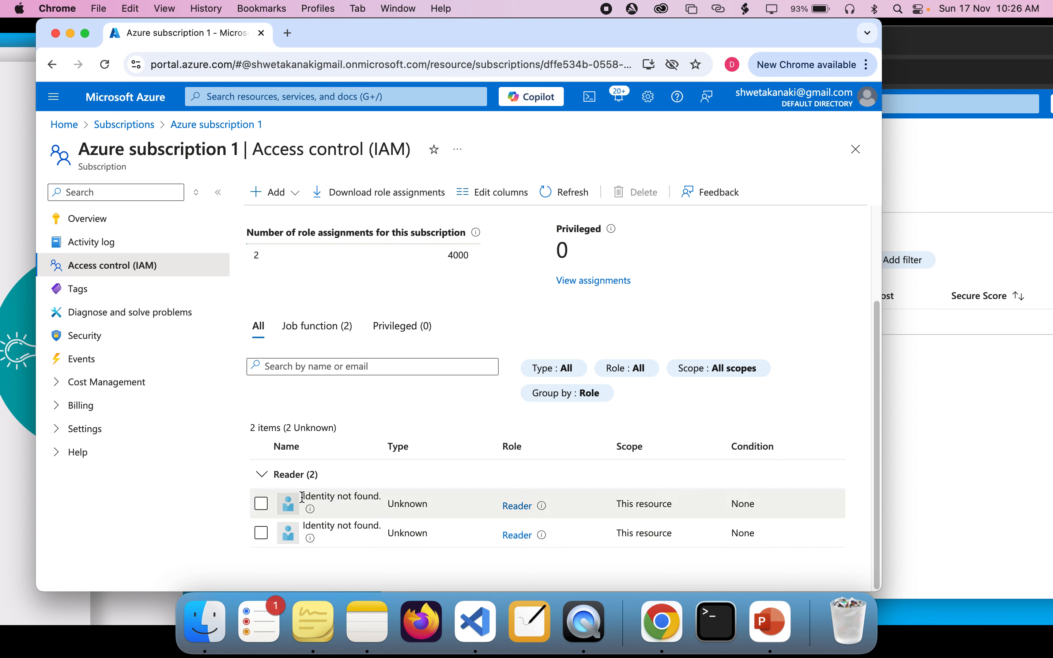
pyautogui.scroll(3, 445, 523)
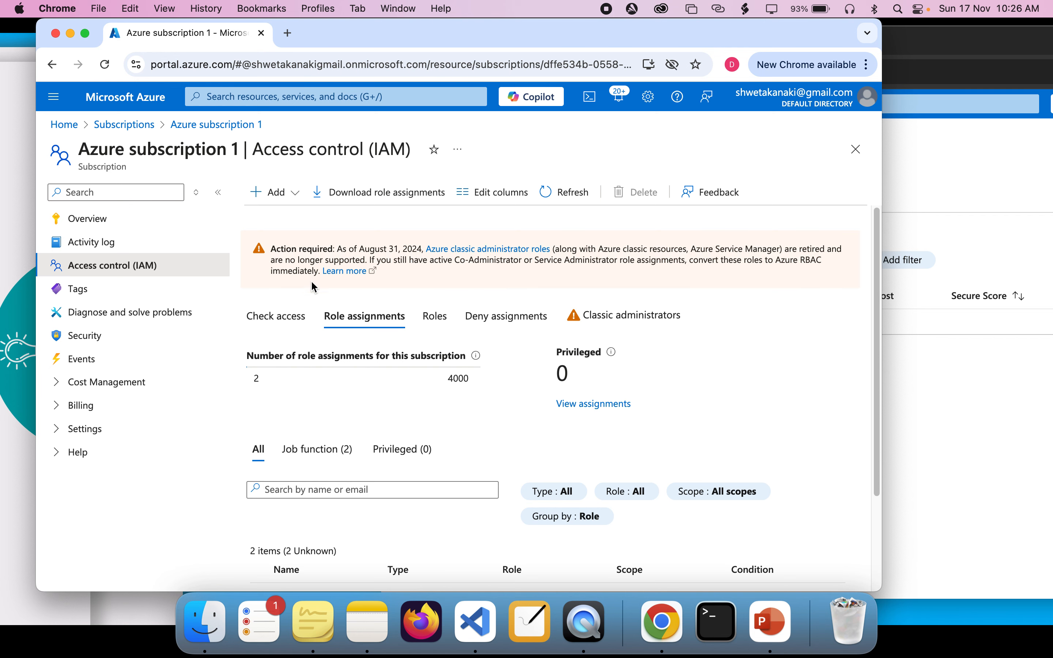
pyautogui.click(280, 203)
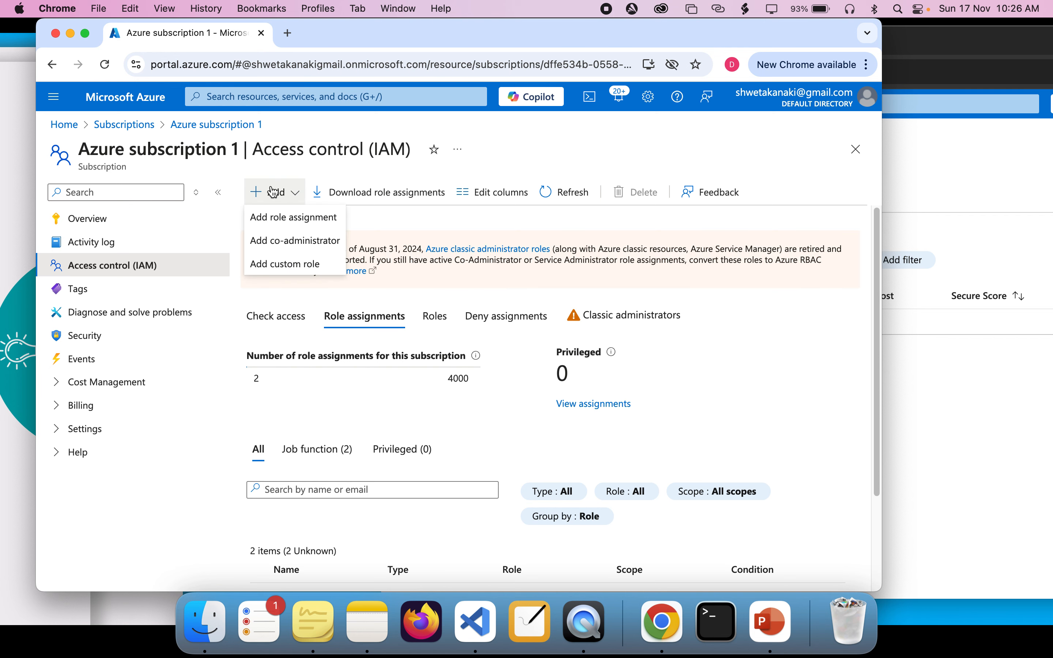
# Start a role assignment and select the Reader job function role after briefly checking Owner
pyautogui.click(288, 218)
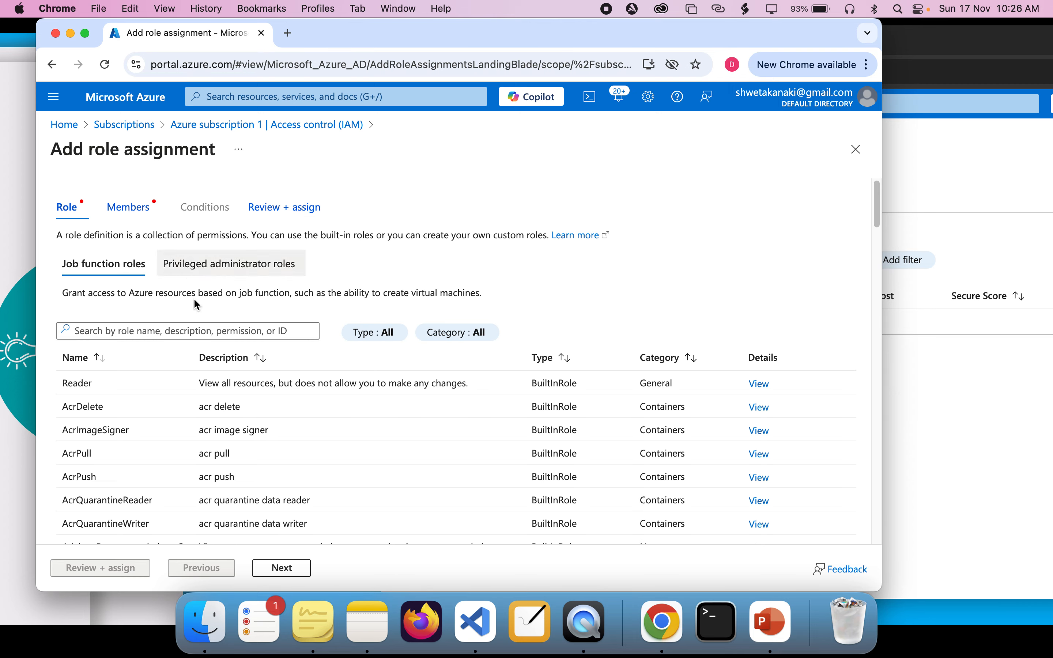
pyautogui.click(182, 385)
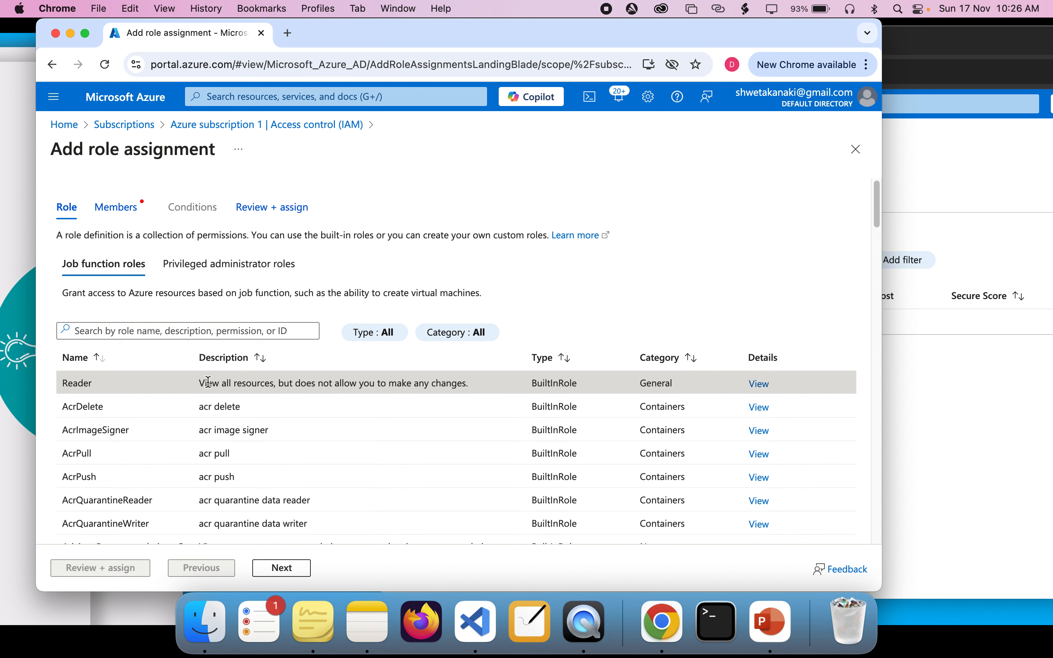
pyautogui.moveTo(200, 382); pyautogui.dragTo(389, 383)
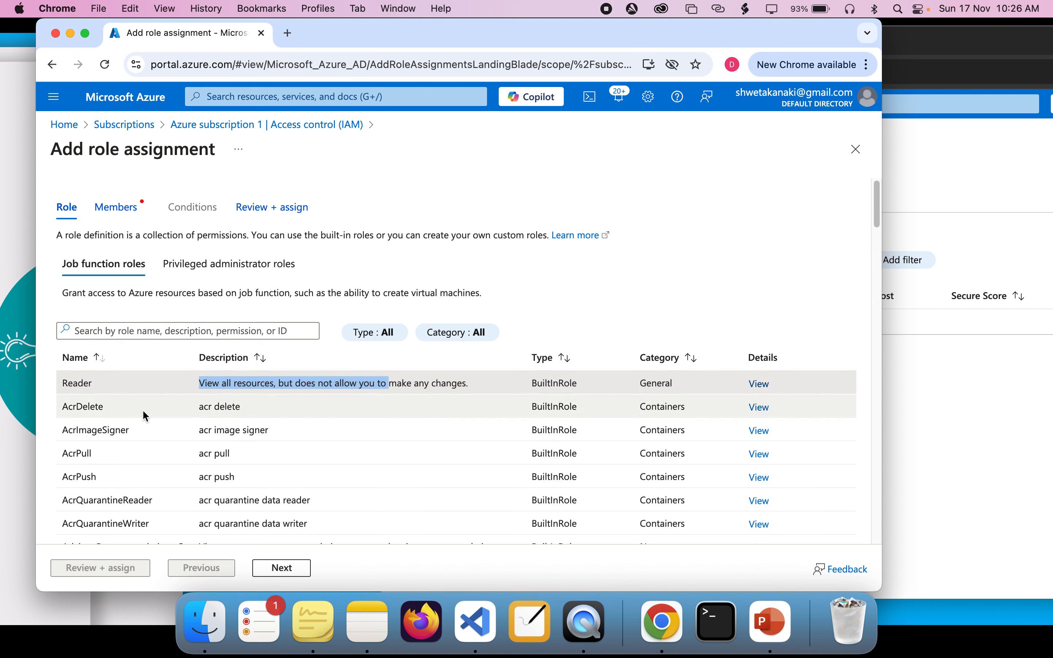
pyautogui.click(252, 266)
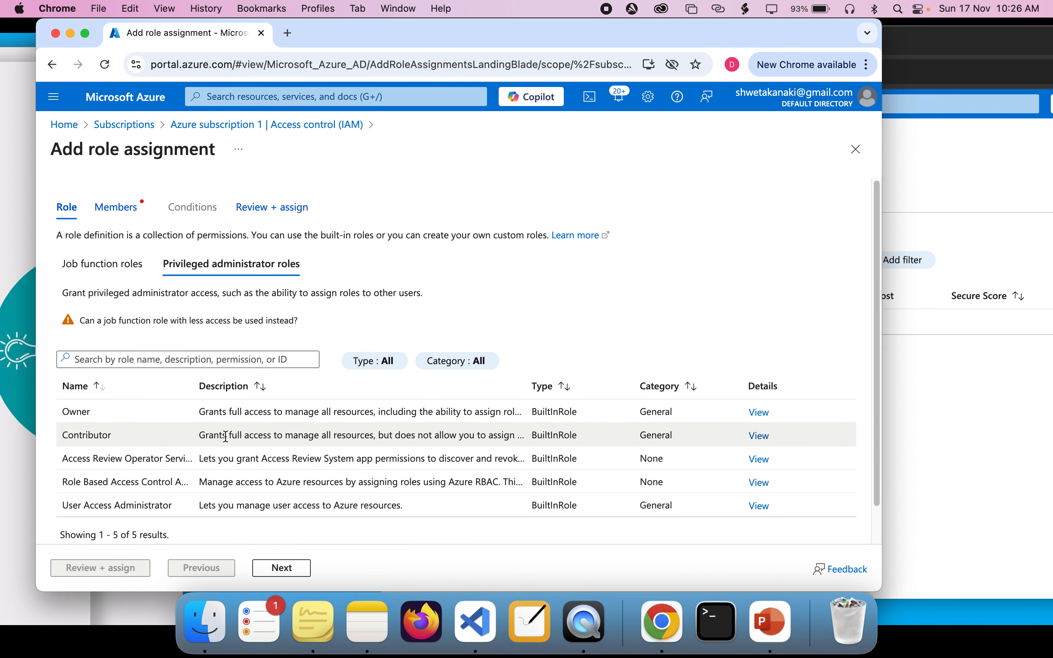
pyautogui.click(273, 413)
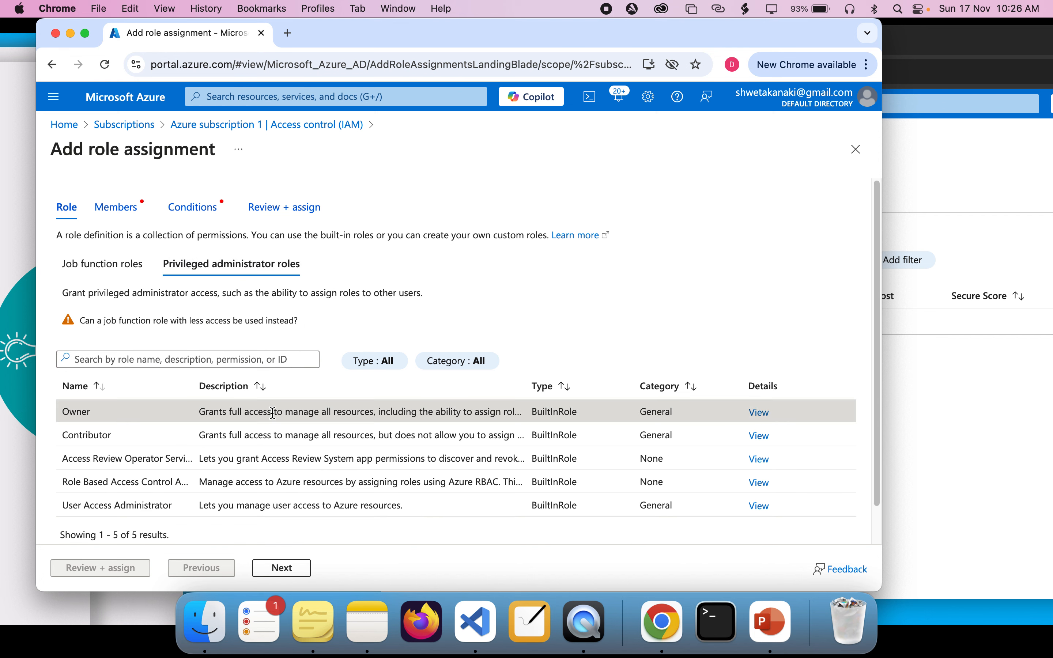
pyautogui.click(105, 271)
pyautogui.click(136, 389)
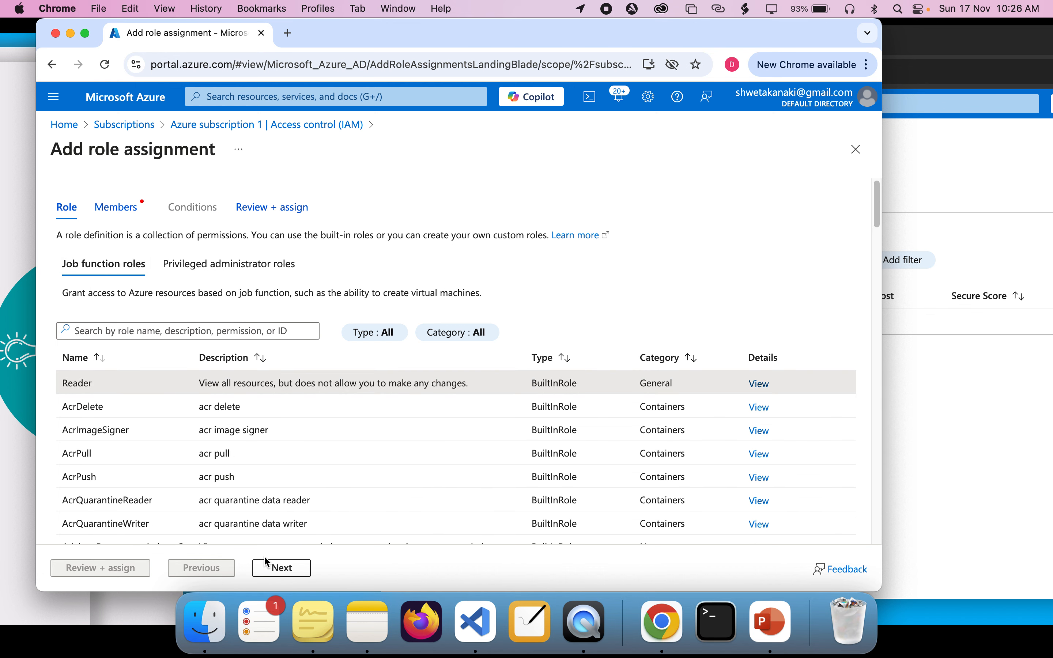
pyautogui.click(276, 569)
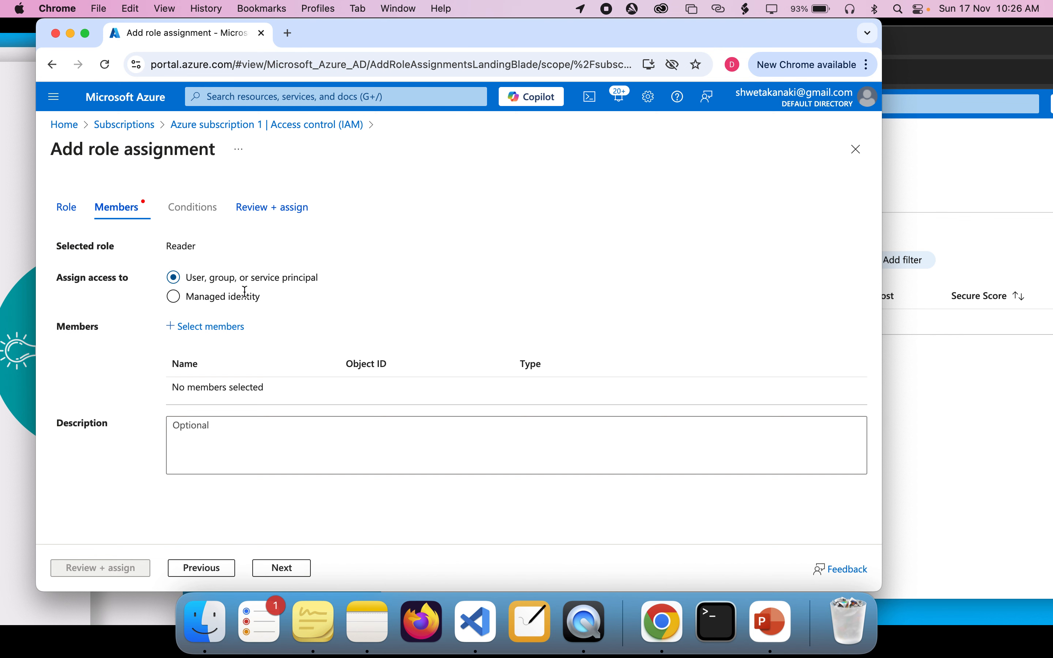
# Pick cloudinstiution-gorup instead of cloud1 as the Reader member and submit the assignment
pyautogui.click(207, 329)
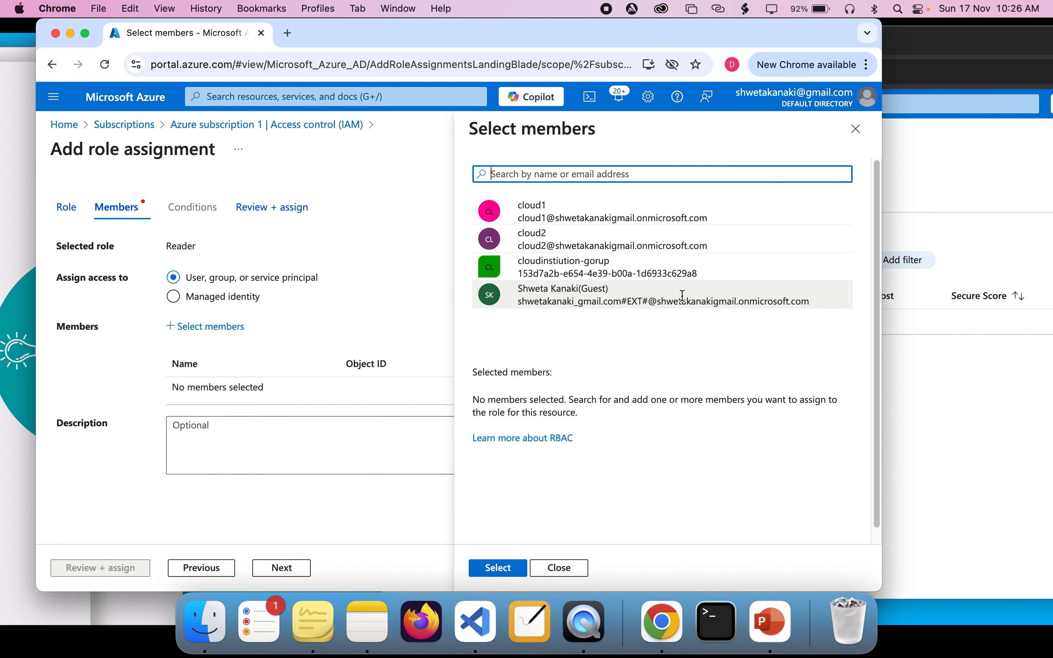
pyautogui.click(603, 215)
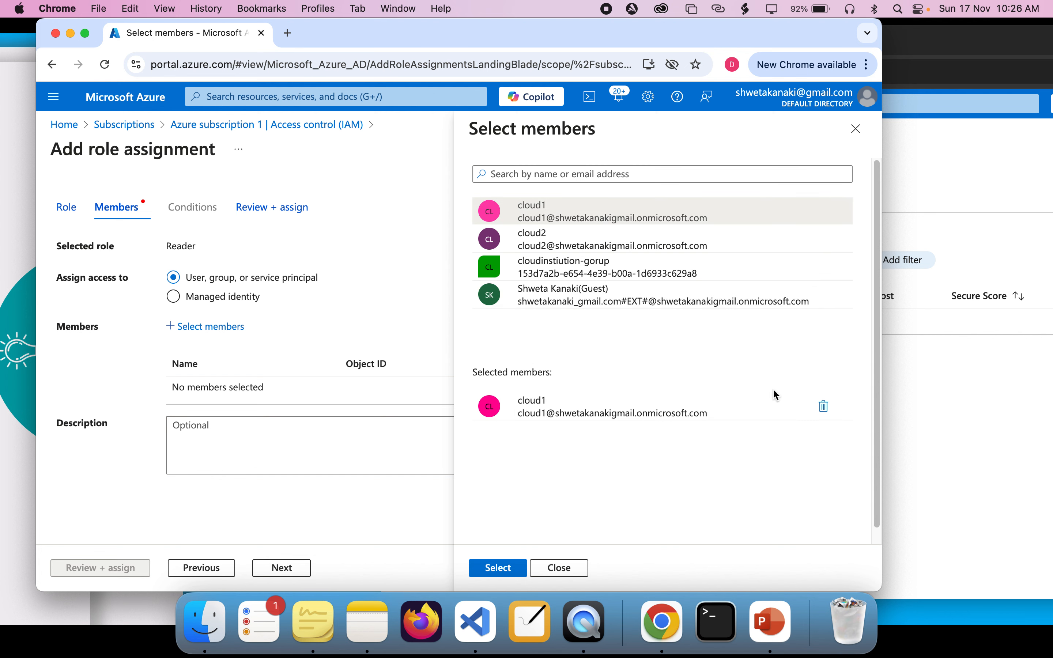
pyautogui.click(823, 406)
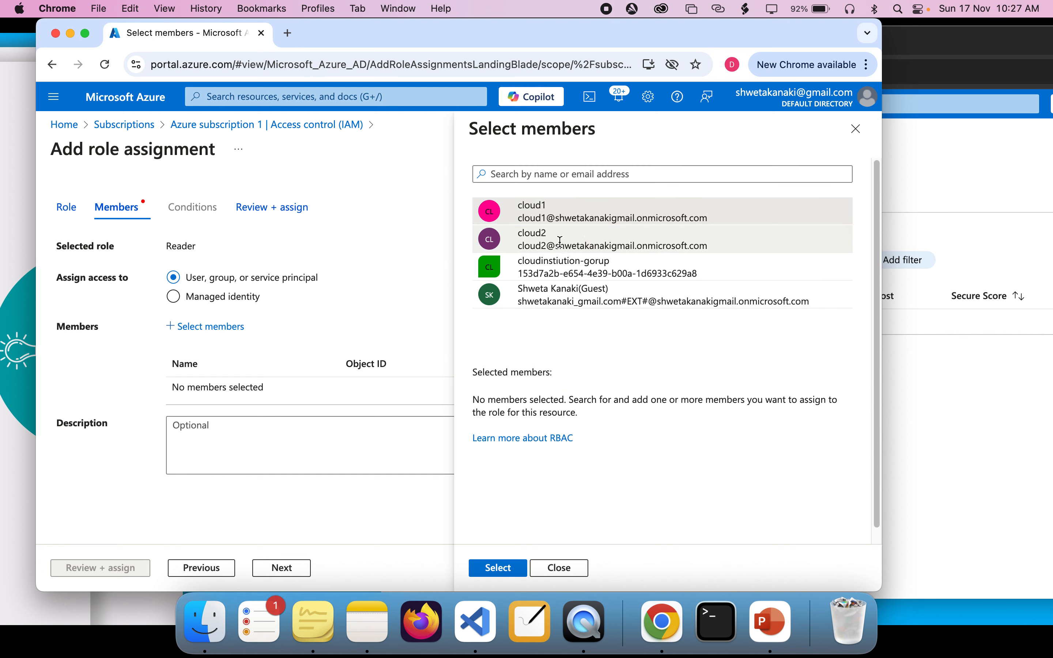
pyautogui.click(557, 272)
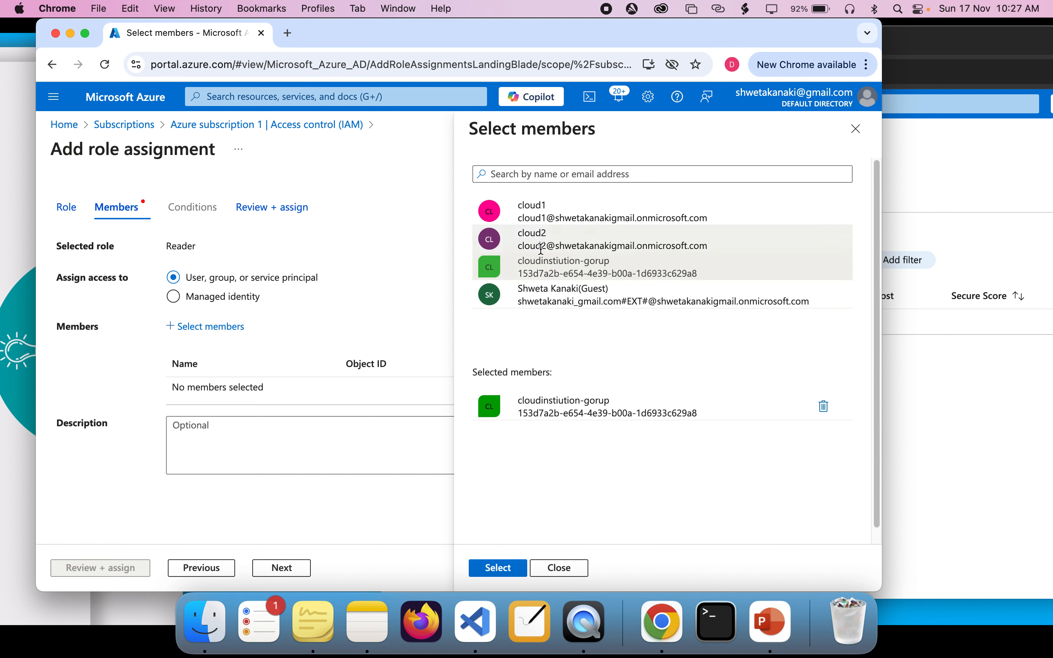
pyautogui.click(556, 567)
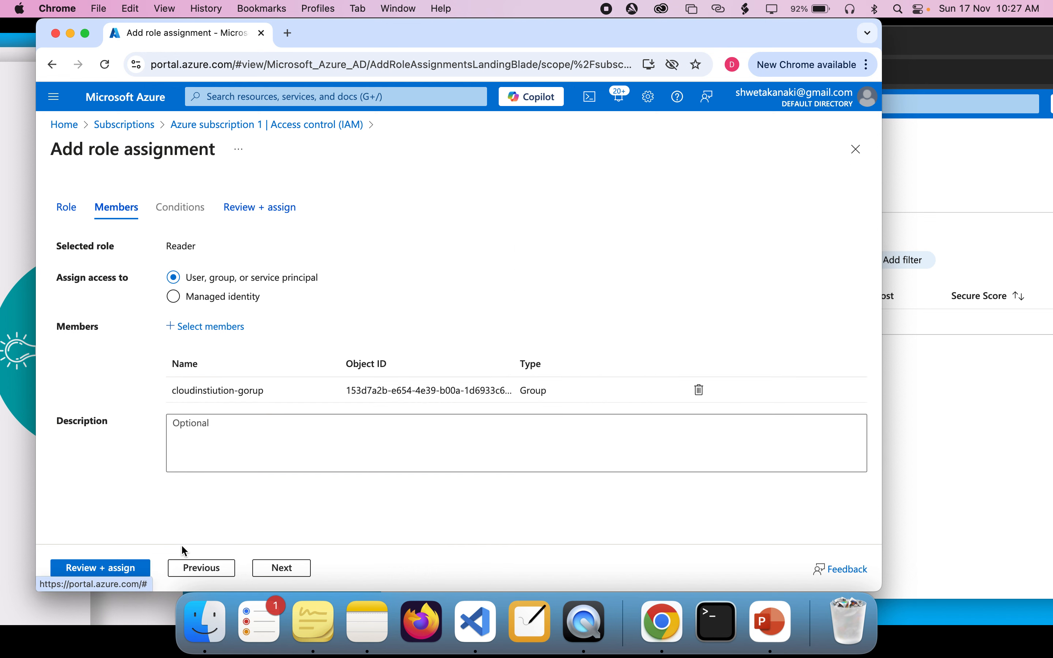
pyautogui.click(124, 567)
pyautogui.click(121, 567)
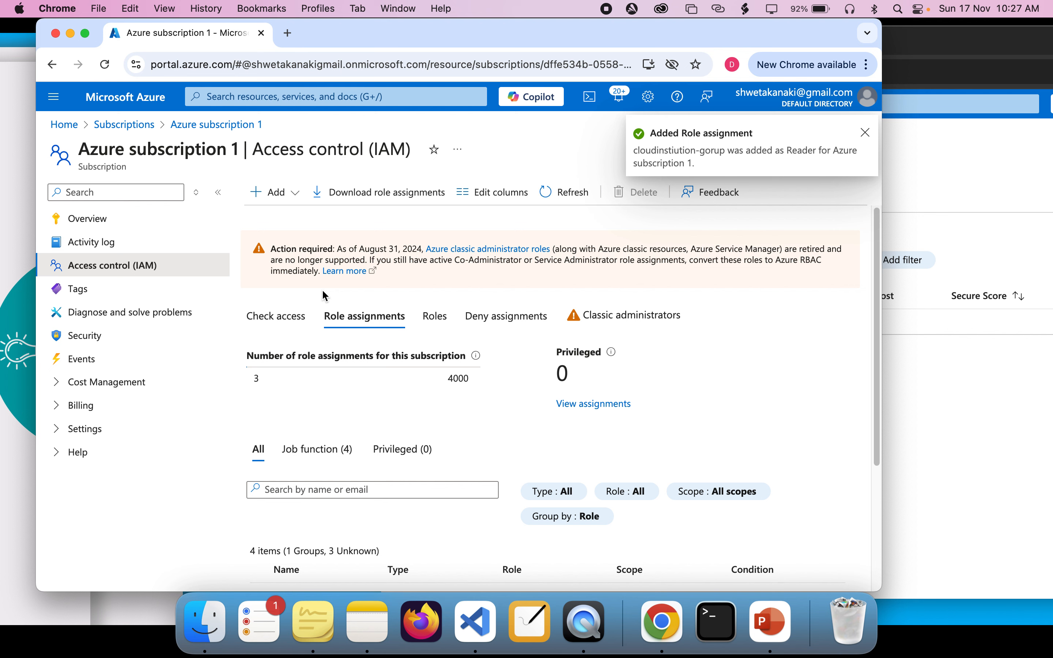
# Dismiss the role-assignment notice, check the Reader assignments, and refresh cloud1's Subscriptions page
pyautogui.click(865, 134)
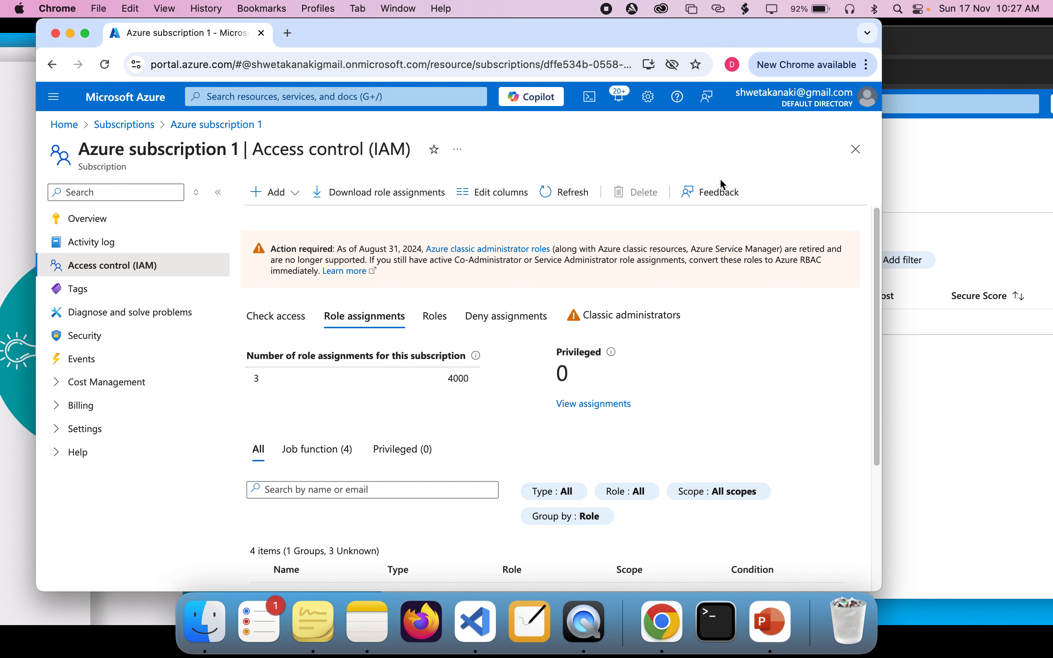
pyautogui.scroll(-5, 377, 328)
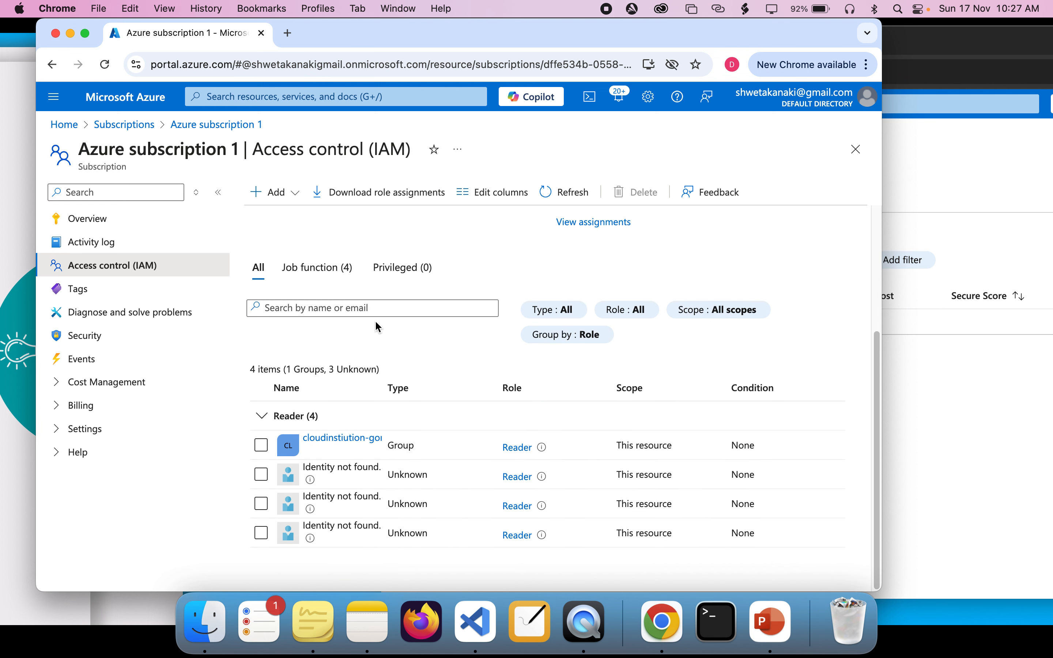
pyautogui.click(918, 368)
pyautogui.click(451, 72)
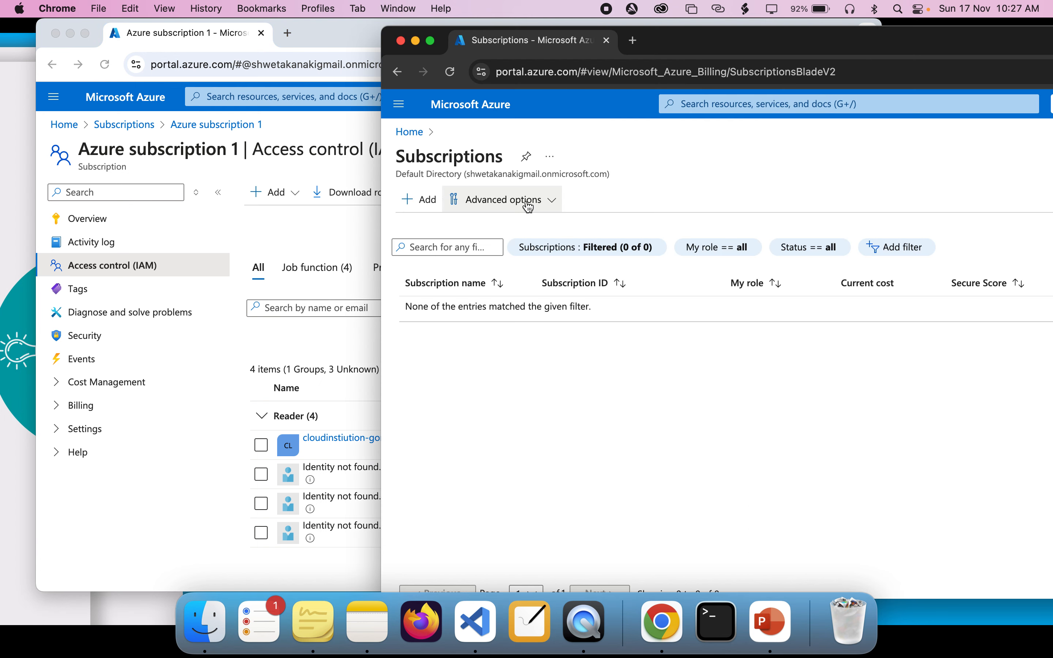
# Reload cloud1's Subscriptions page again, then return to the subscription's Access control (IAM) window
pyautogui.click(449, 72)
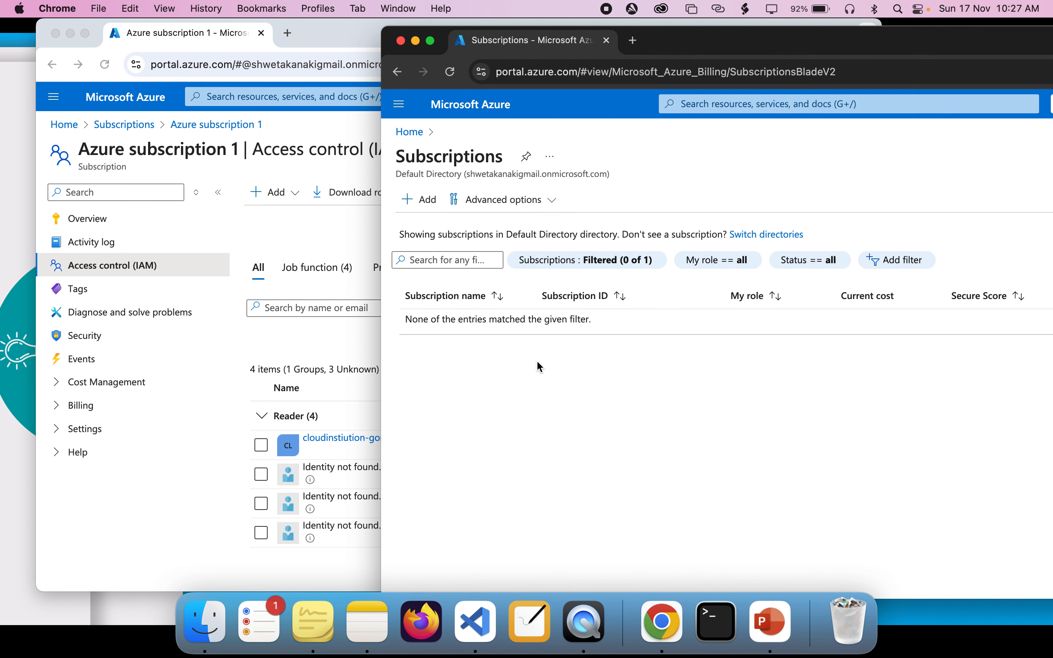
pyautogui.click(99, 223)
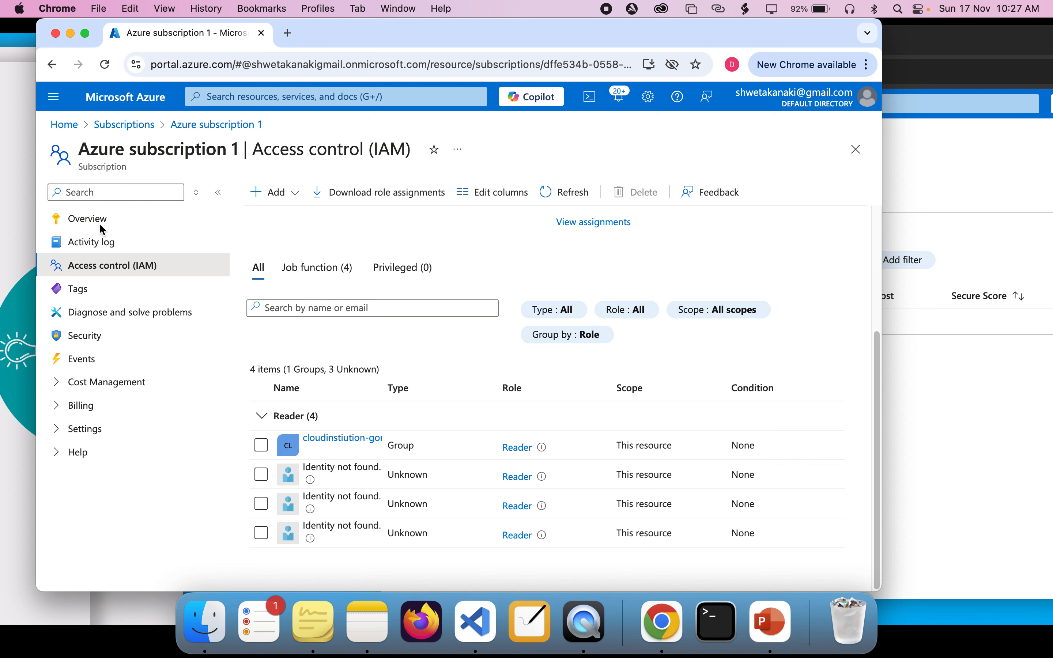
# Navigate from the subscription back to Microsoft Entra ID's All groups list
pyautogui.click(114, 126)
pyautogui.click(67, 134)
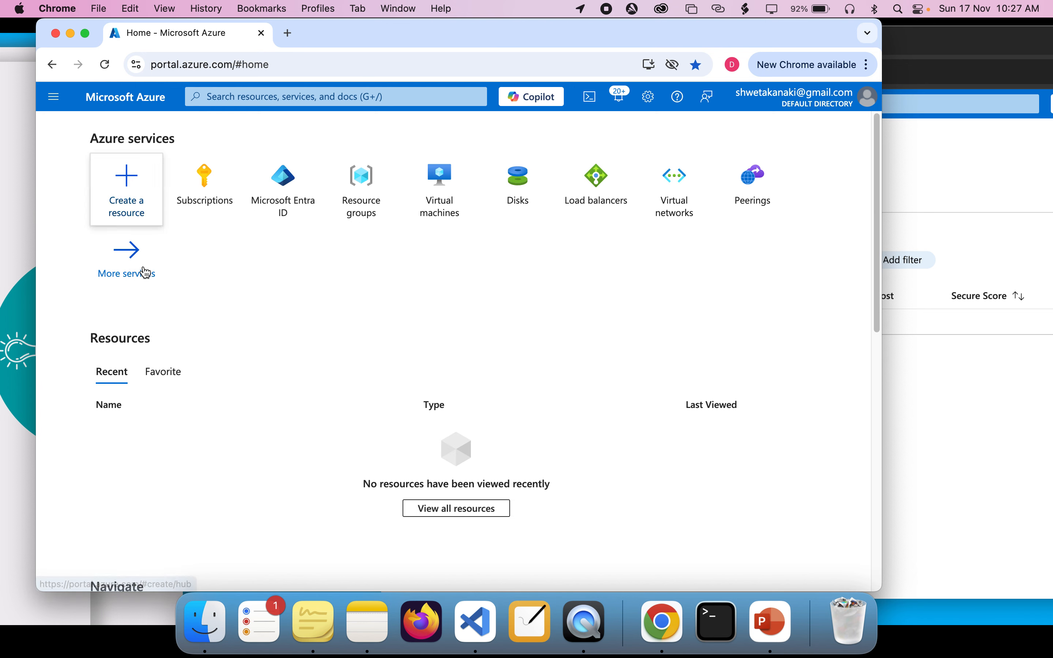
pyautogui.click(276, 204)
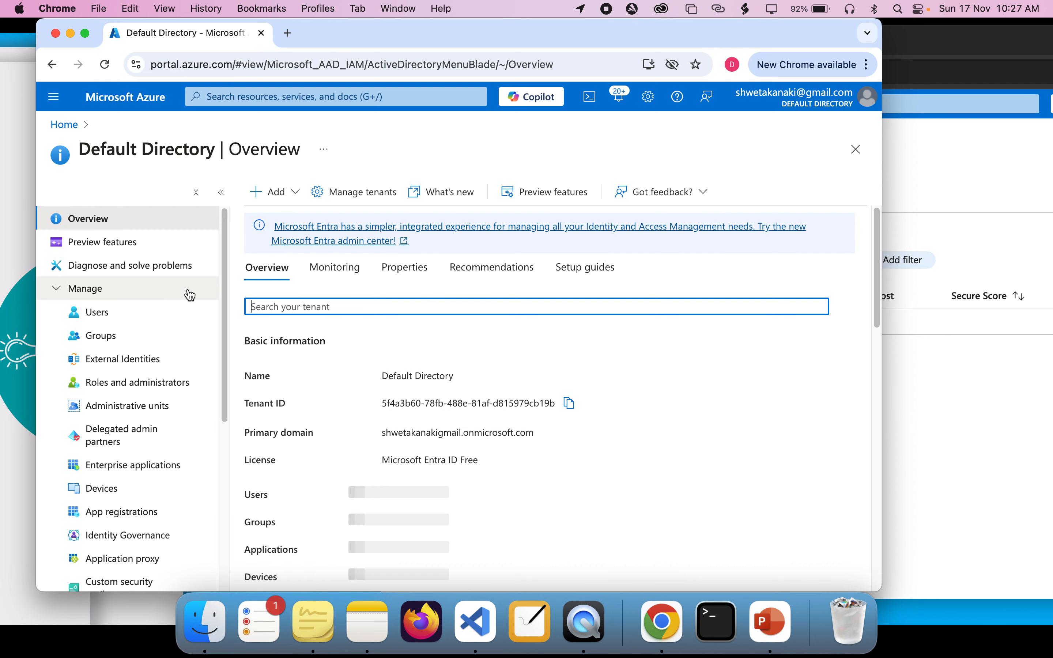
pyautogui.click(124, 341)
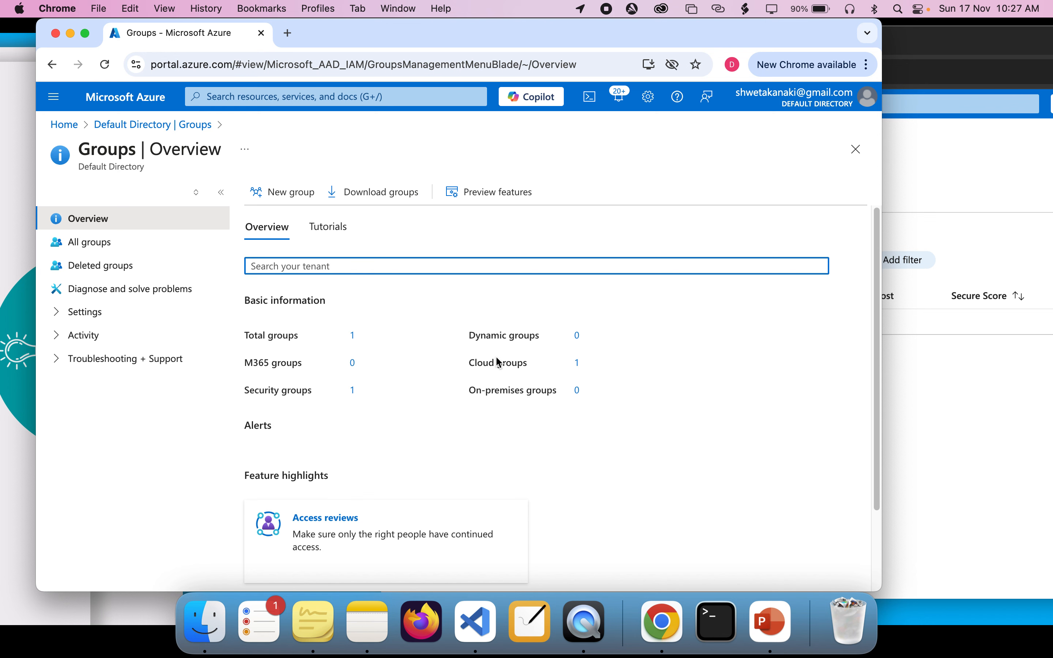
pyautogui.click(100, 247)
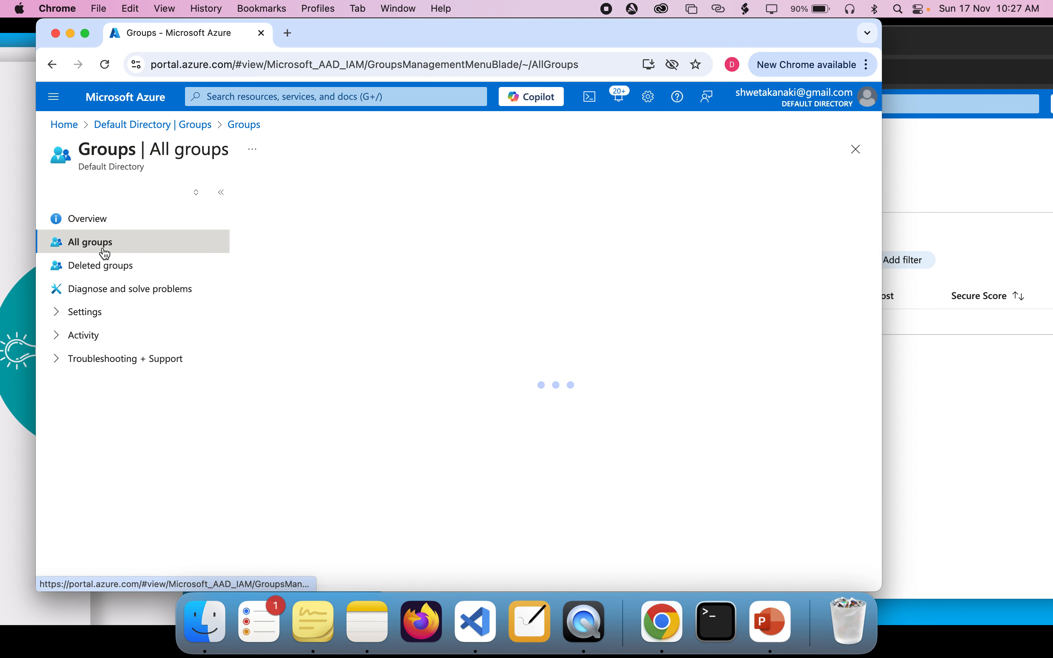
# View cloudinstiution-gorup's members cloud1 and cloud2, then switch to cloud1's Subscriptions window
pyautogui.click(350, 376)
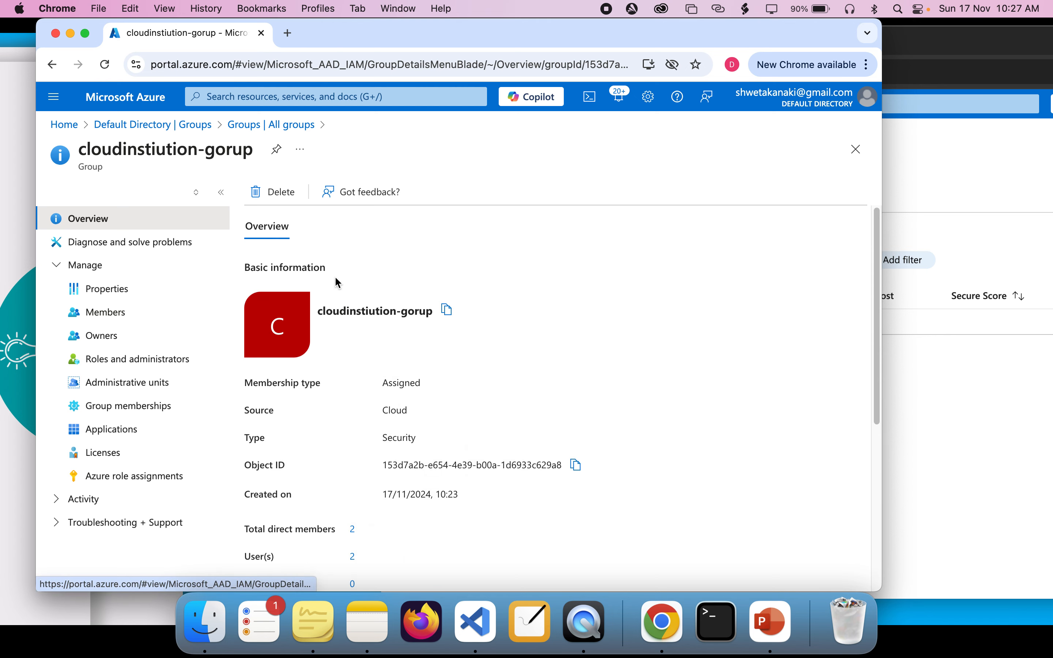
pyautogui.click(111, 313)
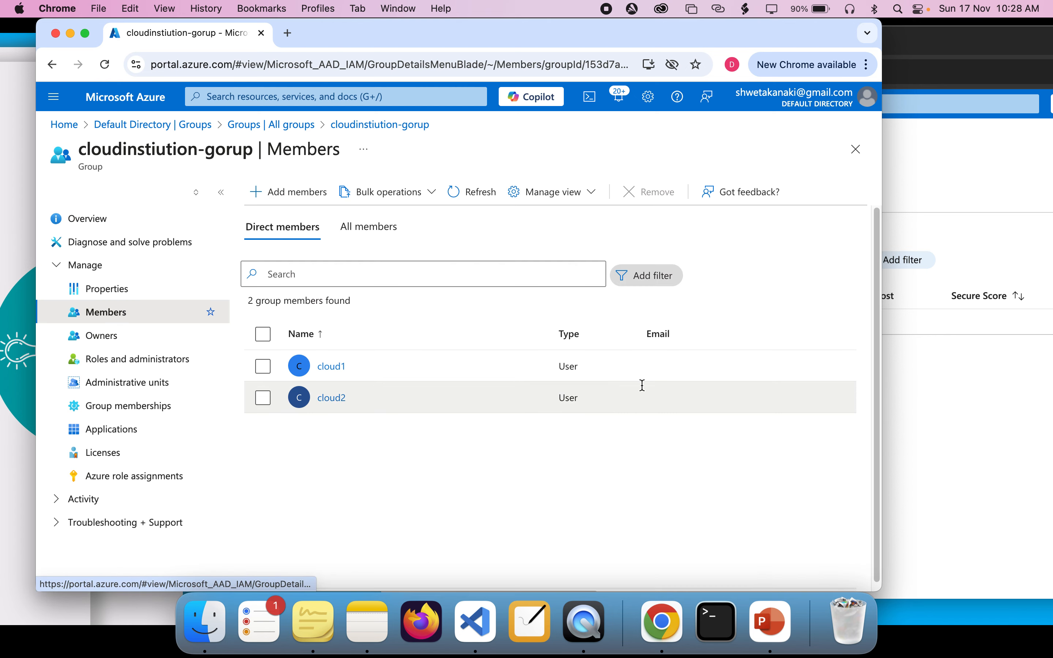
pyautogui.moveTo(412, 411); pyautogui.dragTo(400, 329)
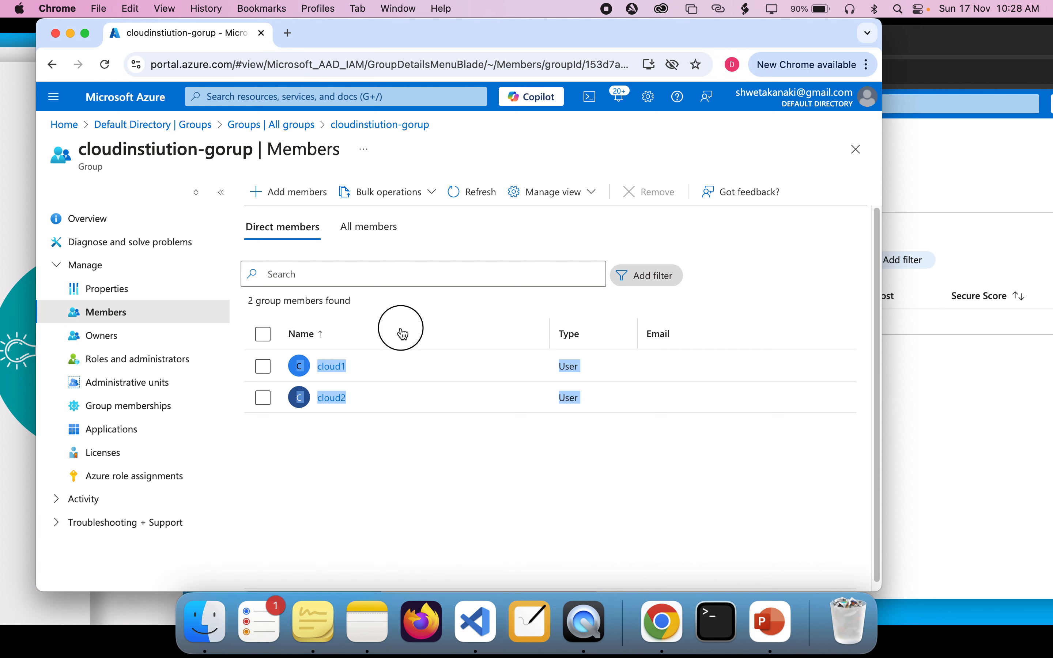
pyautogui.click(430, 451)
pyautogui.click(953, 414)
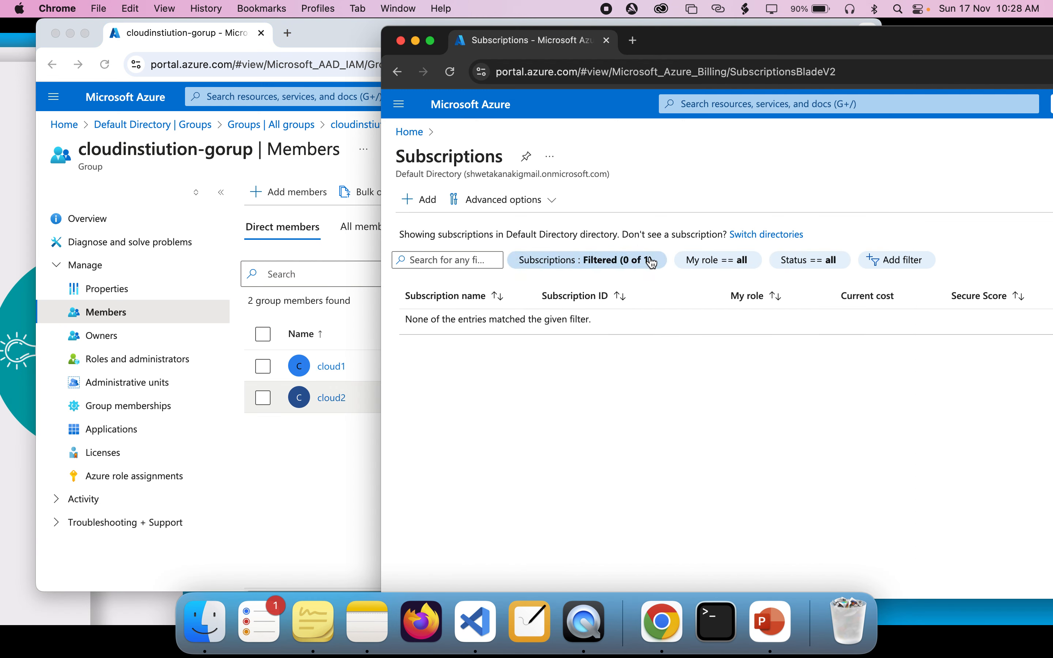
# Reload cloud1's Subscriptions to confirm Azure subscription 1 now appears as Reader, then return to the members page
pyautogui.click(450, 71)
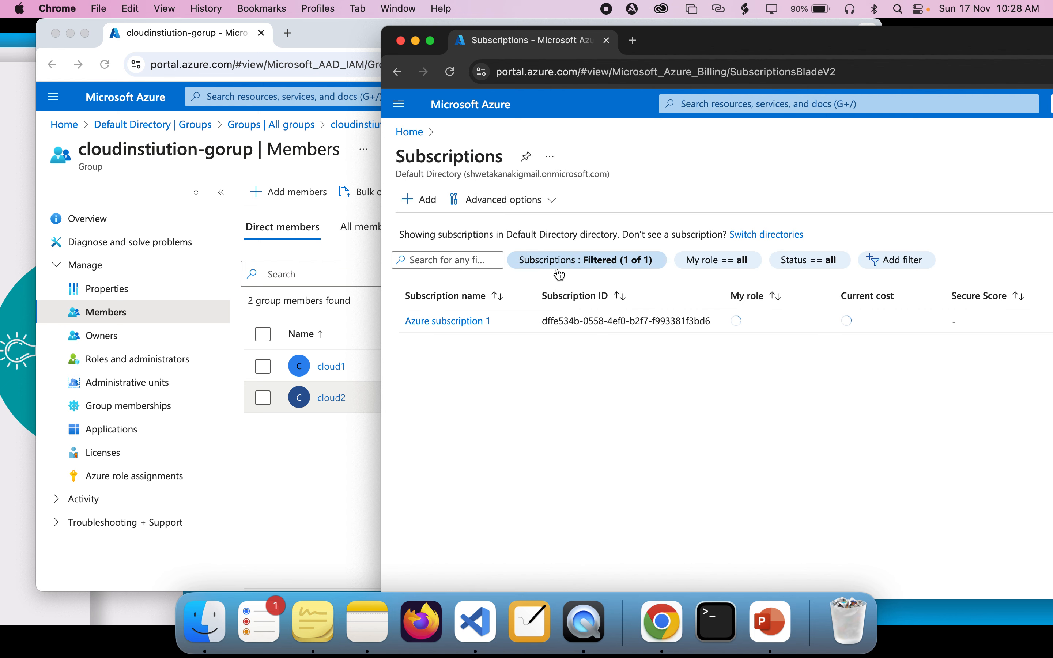
pyautogui.moveTo(494, 323); pyautogui.dragTo(409, 320)
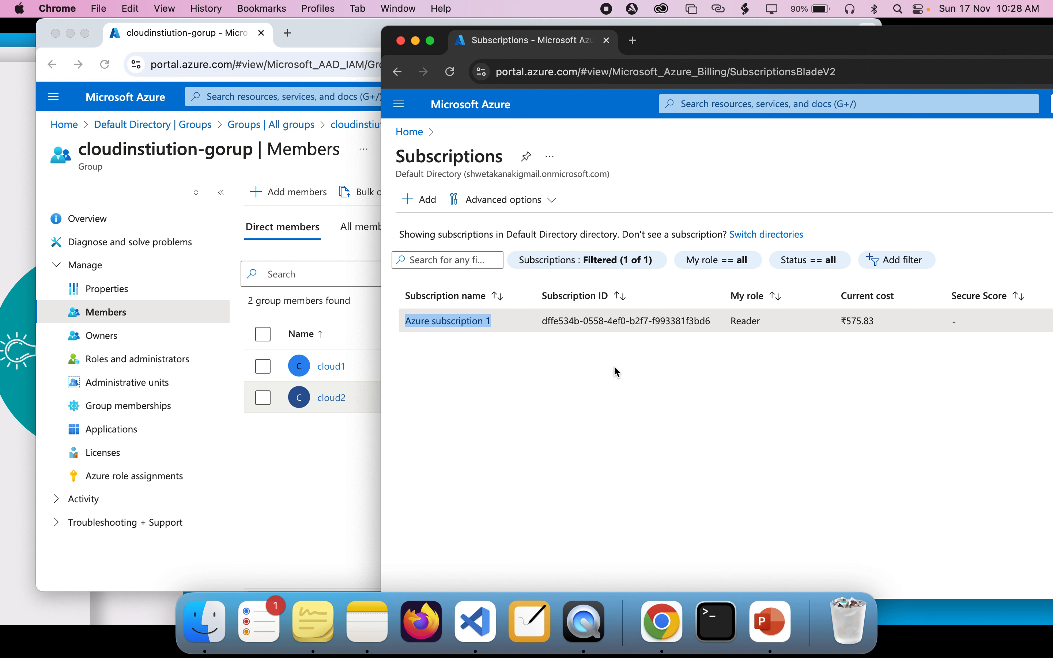
pyautogui.click(501, 366)
pyautogui.click(327, 446)
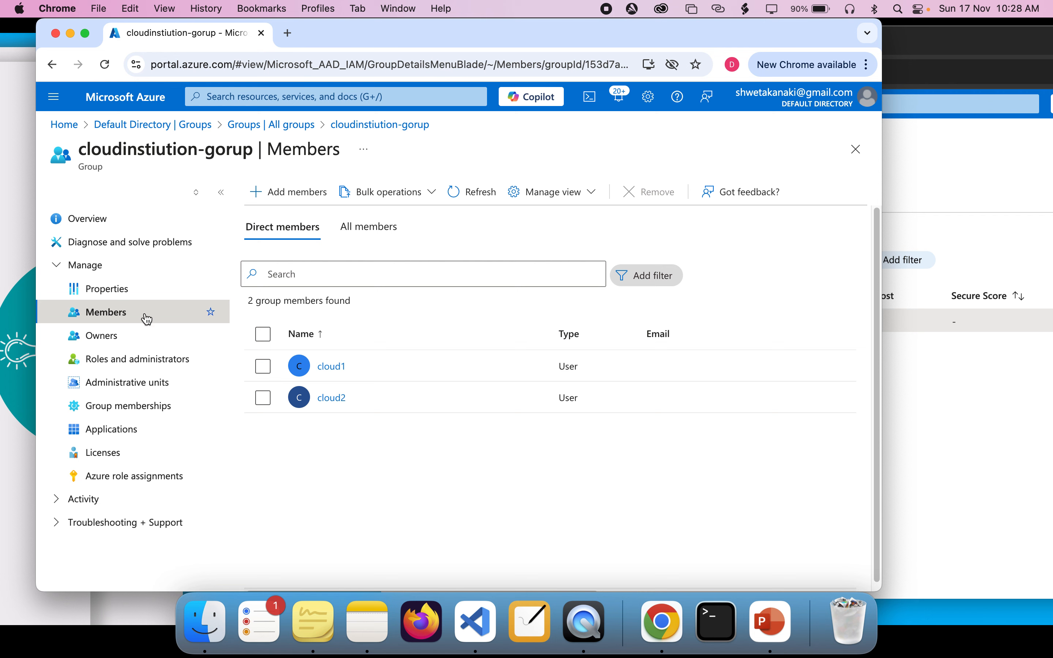
# Delete cloudinstiution-gorup from All groups and refresh to confirm no groups remain
pyautogui.click(246, 125)
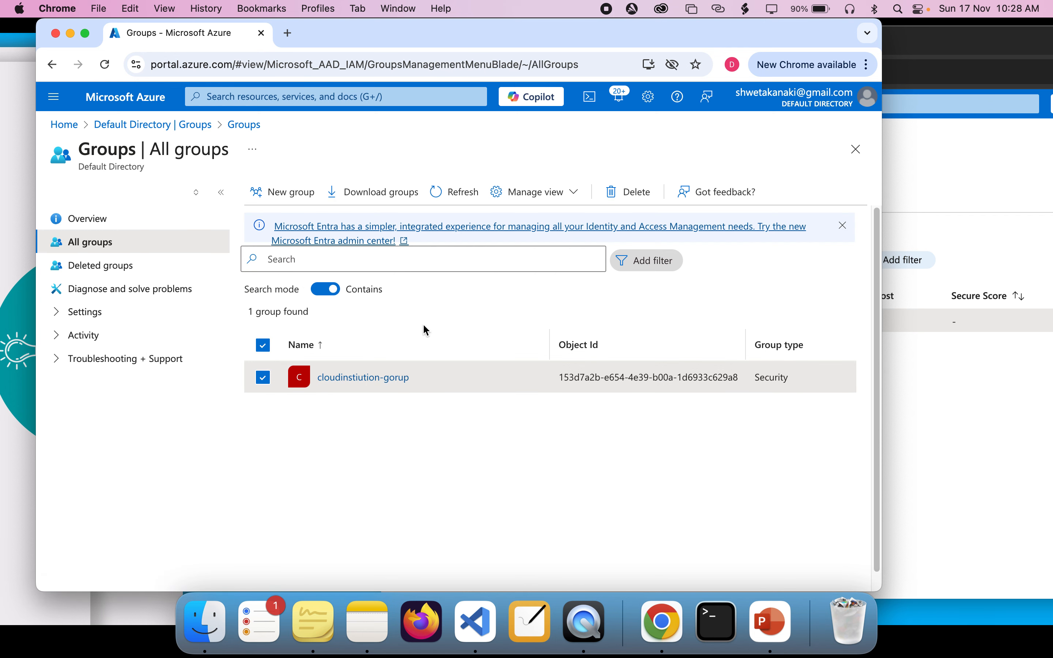
pyautogui.click(627, 200)
pyautogui.click(278, 245)
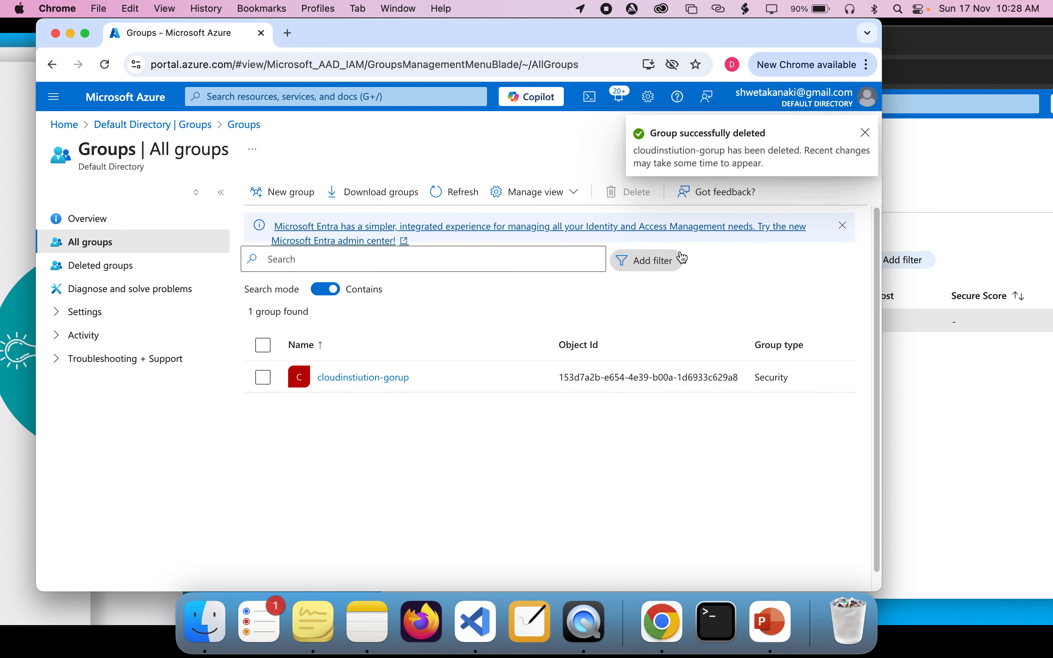
pyautogui.click(455, 192)
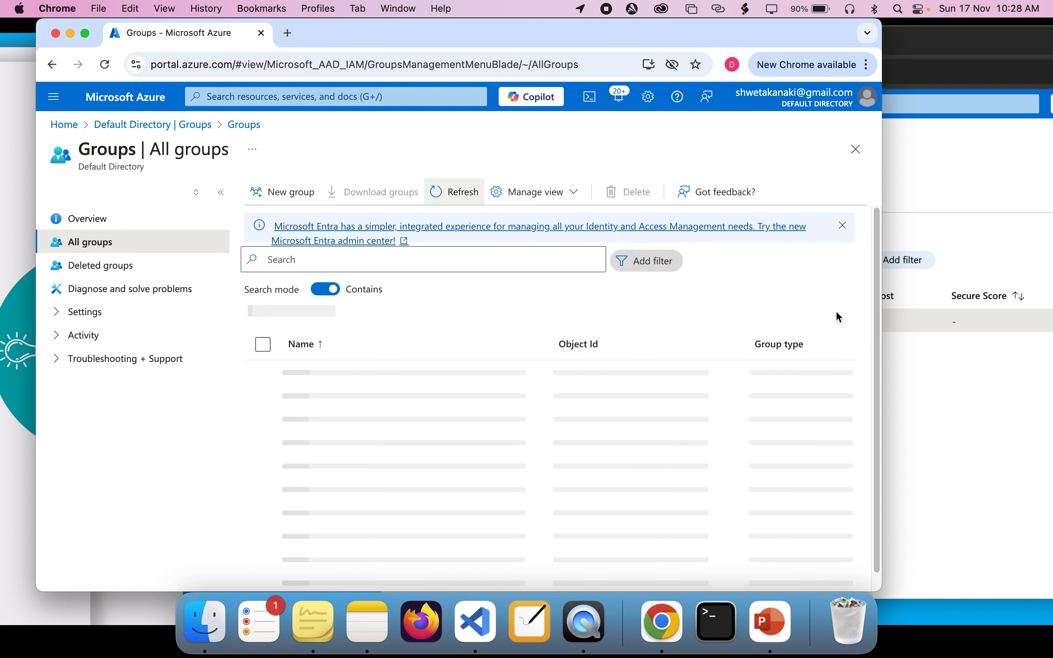
# Recheck cloud1's Subscriptions page after the group deletion, then return to the groups window
pyautogui.click(910, 373)
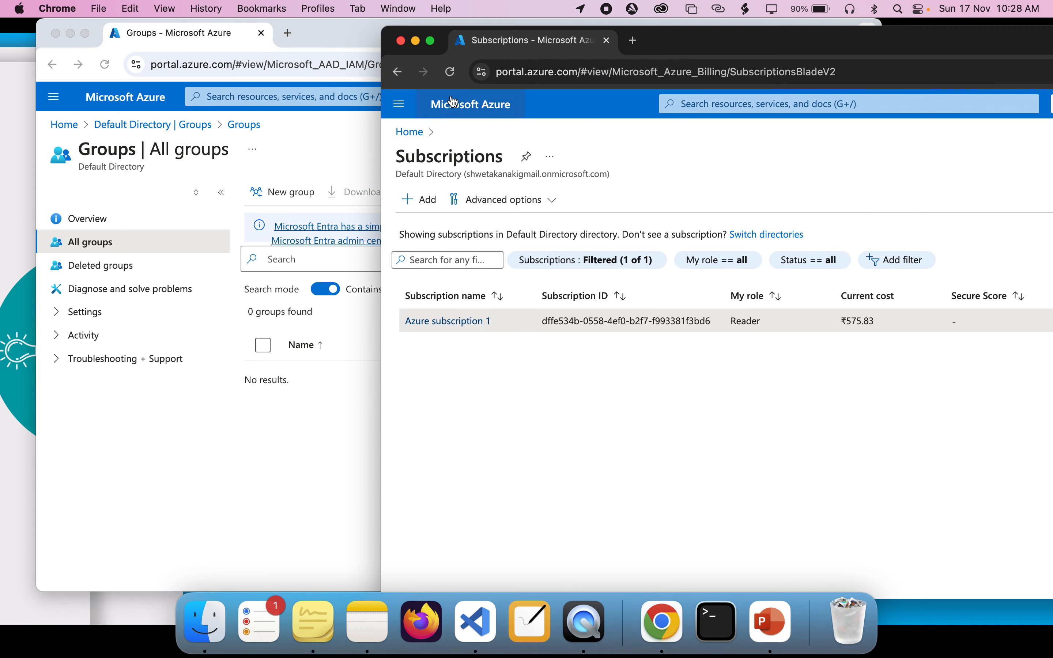
pyautogui.click(451, 73)
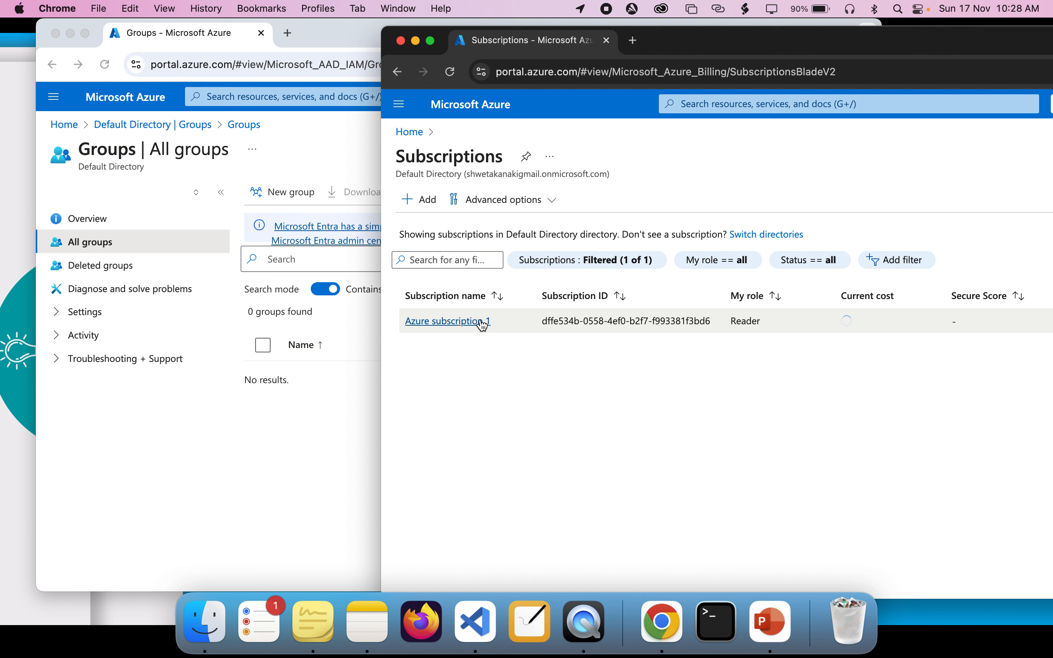
pyautogui.click(252, 448)
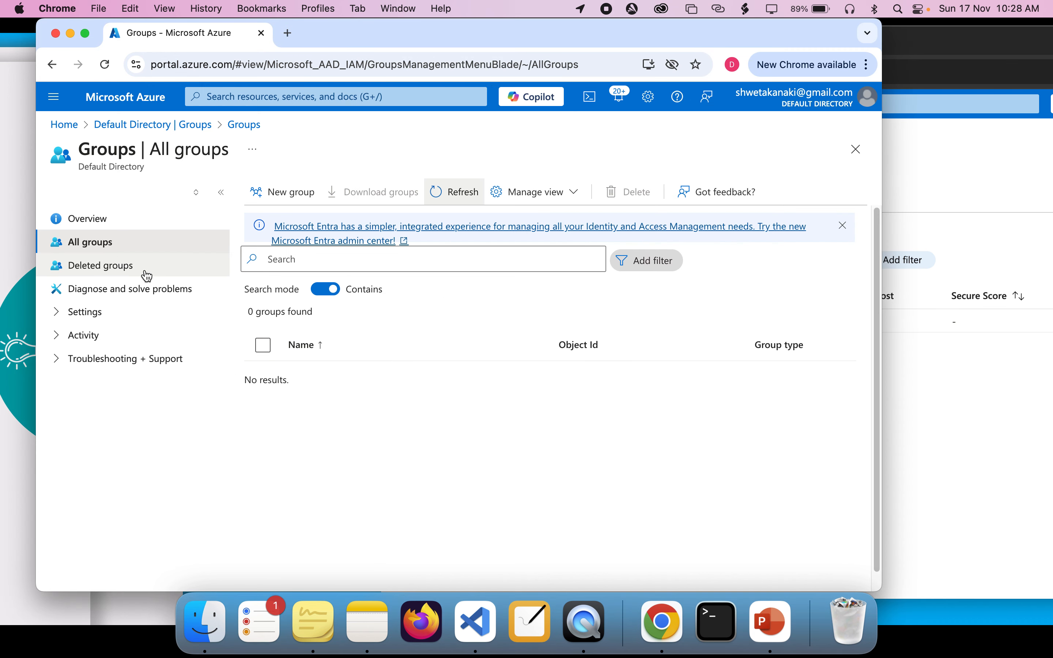
# Delete users cloud1 and cloud2 from Default Directory, then bring the Subscriptions window forward
pyautogui.click(200, 126)
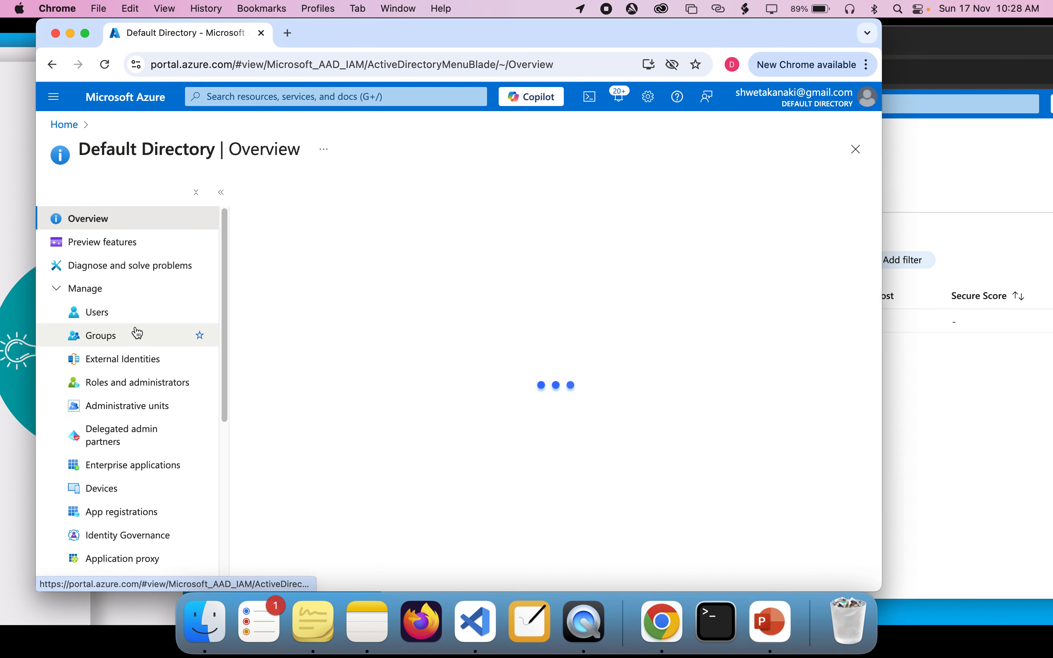
pyautogui.click(122, 322)
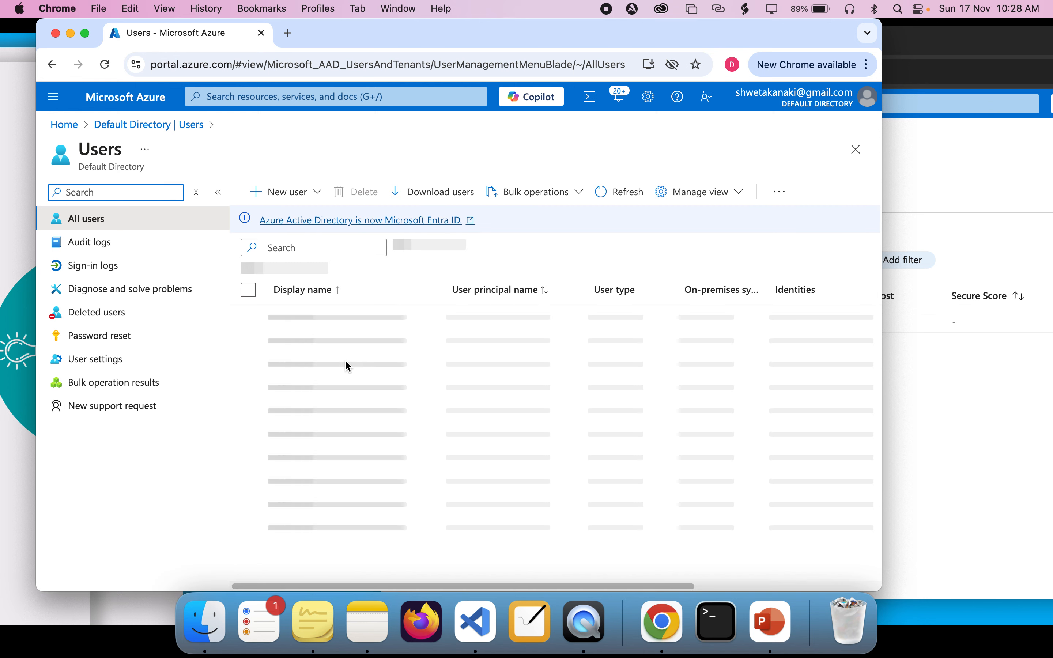
pyautogui.click(254, 346)
pyautogui.click(248, 318)
pyautogui.click(248, 343)
pyautogui.click(378, 192)
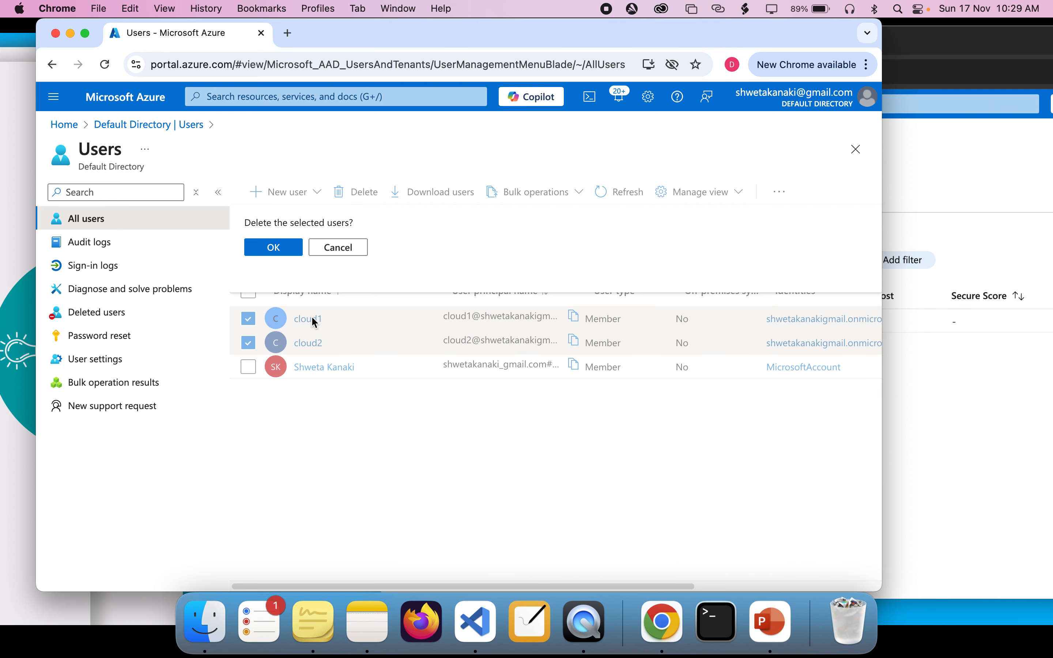
pyautogui.click(283, 249)
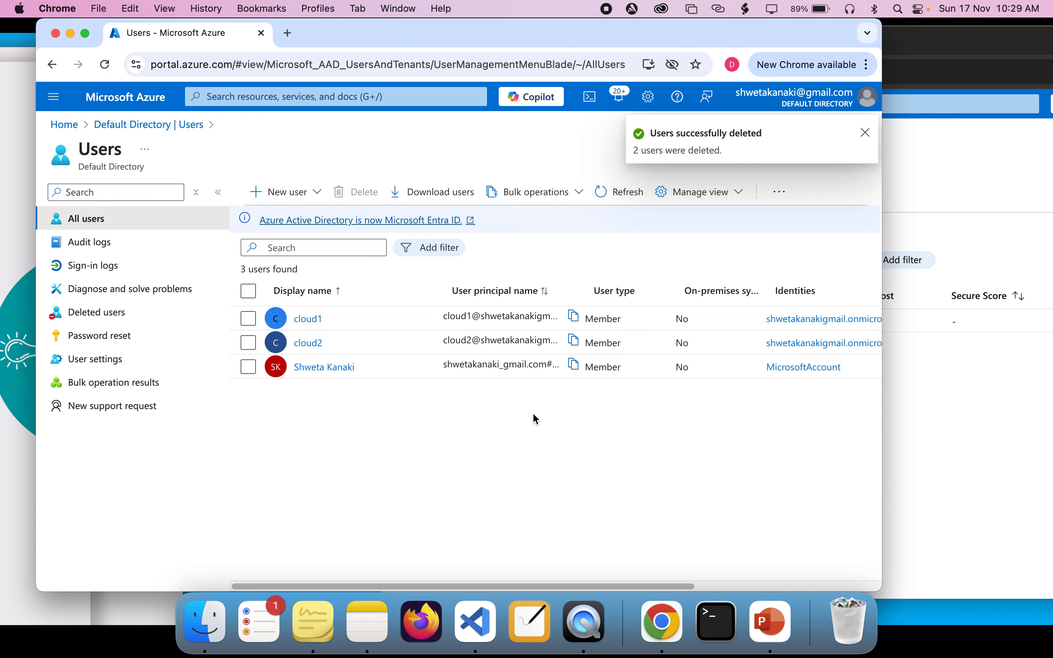
pyautogui.click(961, 450)
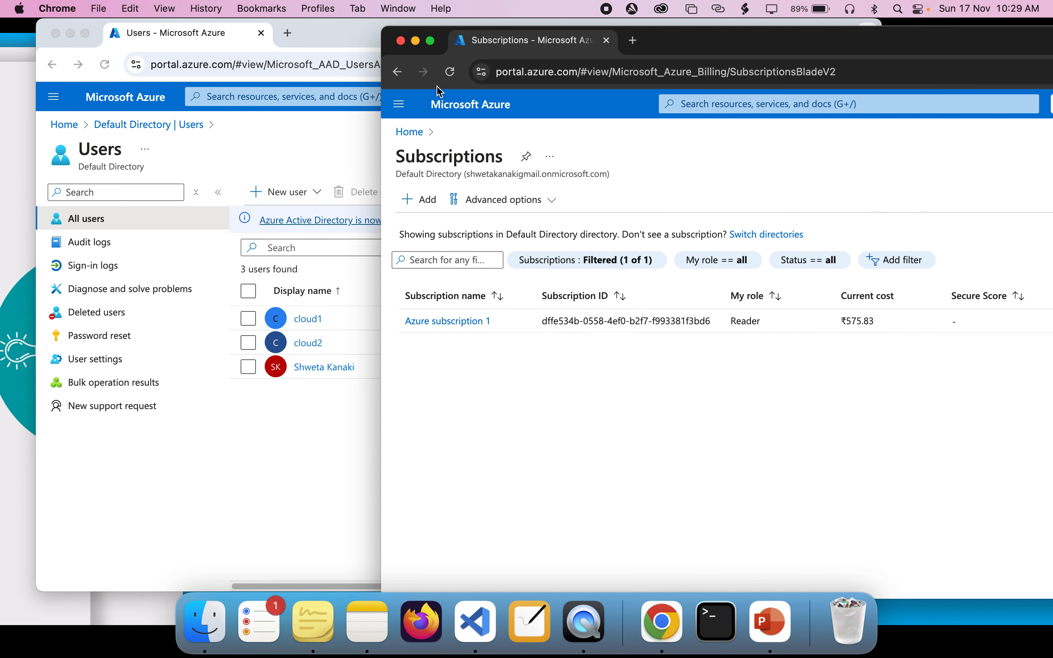